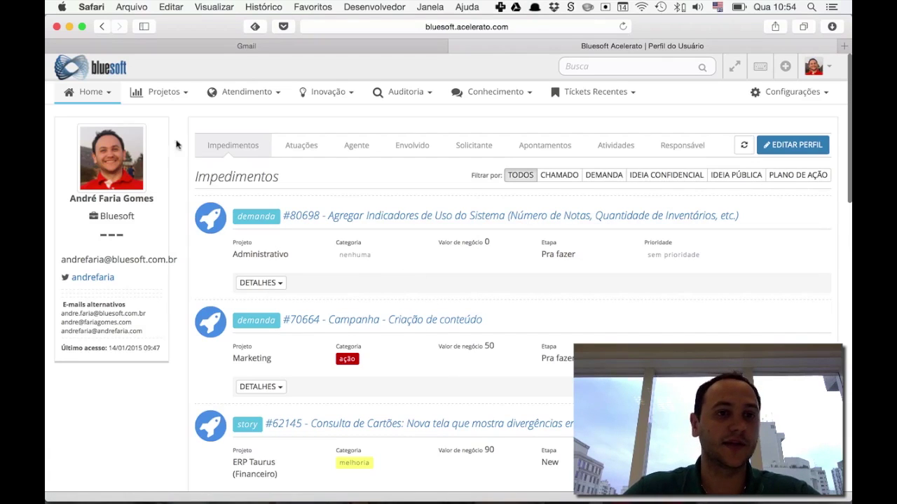
# Open the ERP Águia (Controladoria) project and show the demands in its Working Backlog.
pyautogui.click(178, 91)
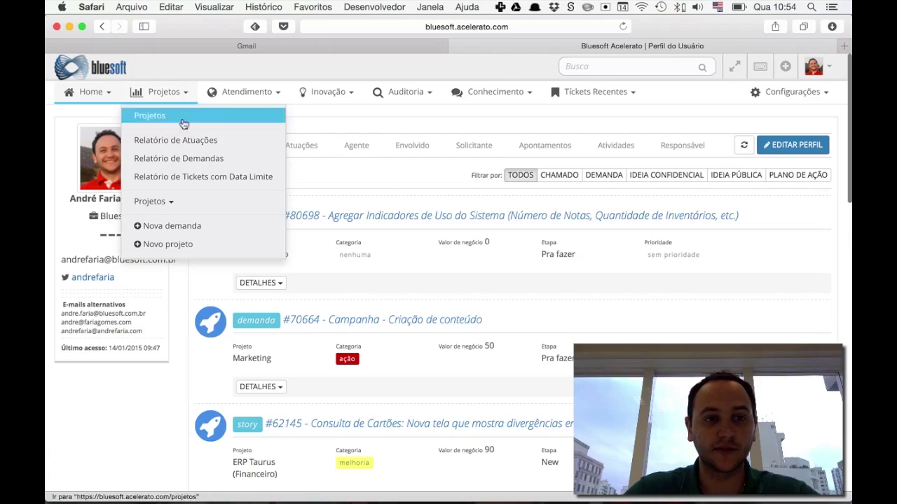
pyautogui.moveTo(190, 204)
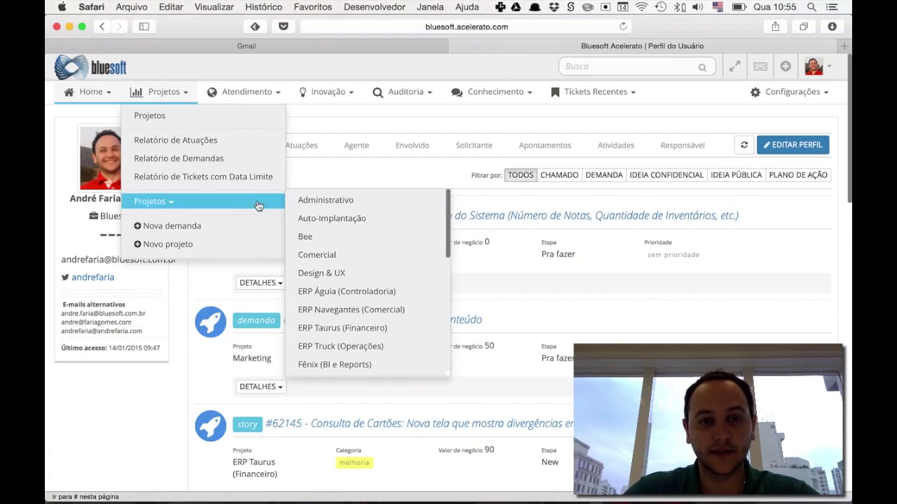
pyautogui.click(356, 296)
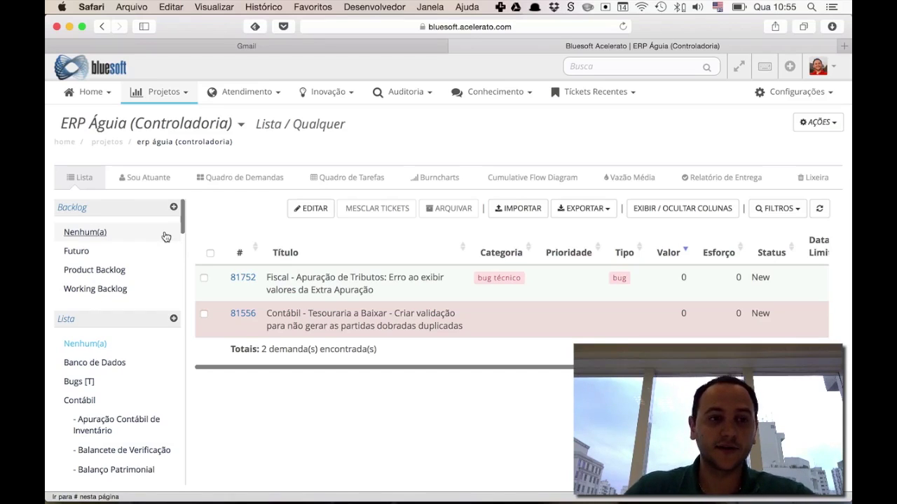
pyautogui.click(90, 288)
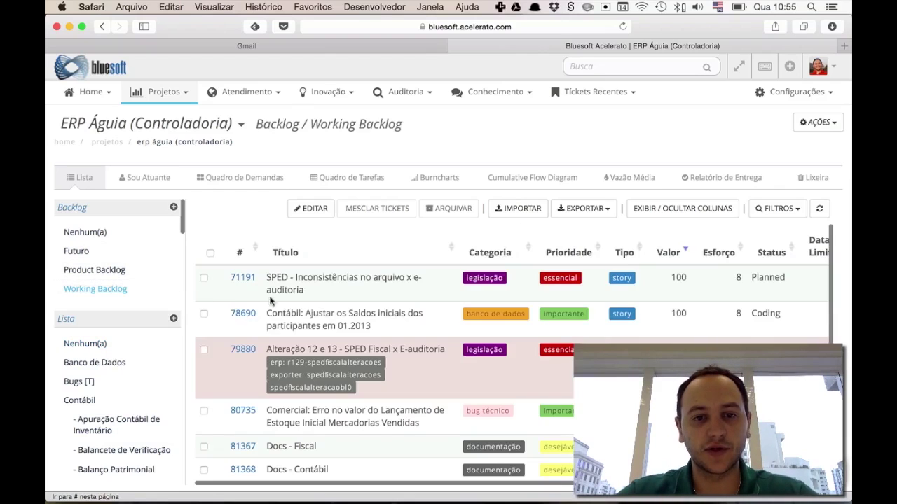
pyautogui.scroll(-5, 294, 337)
pyautogui.scroll(5, 294, 336)
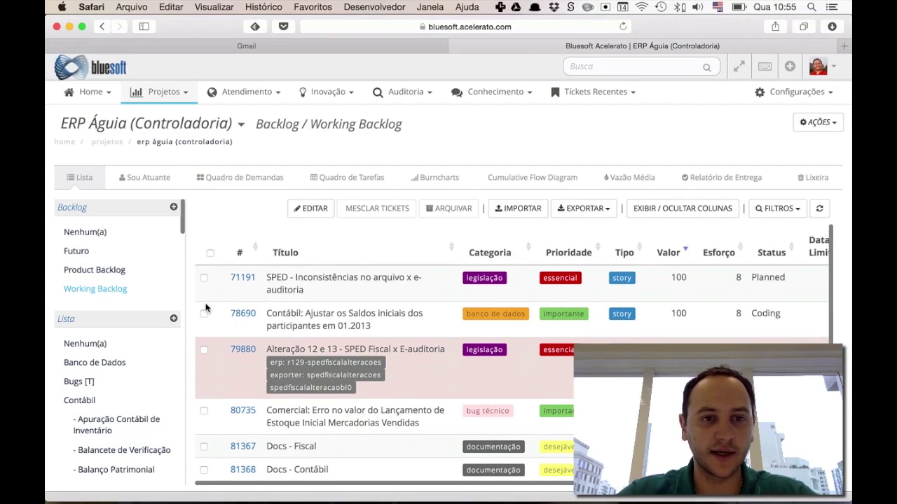
# Open the project's demand board for the Working Backlog and examine its stages from New through Done Done and Arquivar.
pyautogui.click(259, 188)
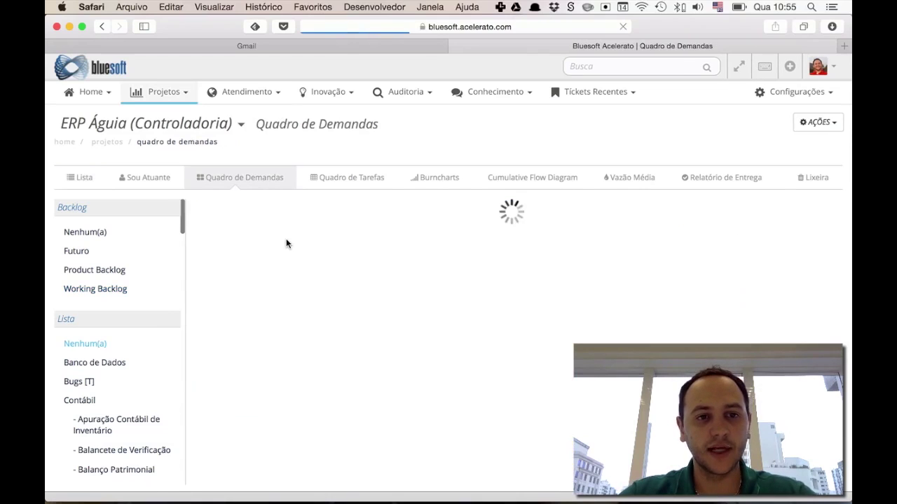
pyautogui.click(139, 294)
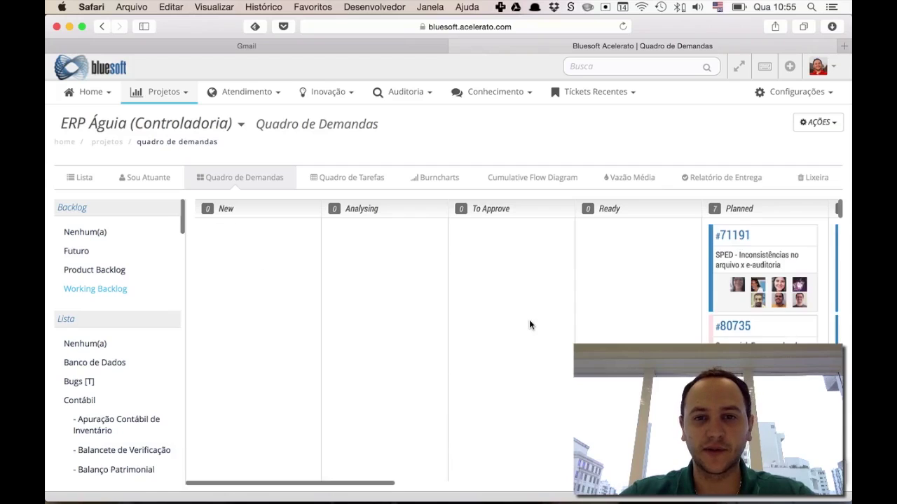
pyautogui.hscroll(5, 529, 324)
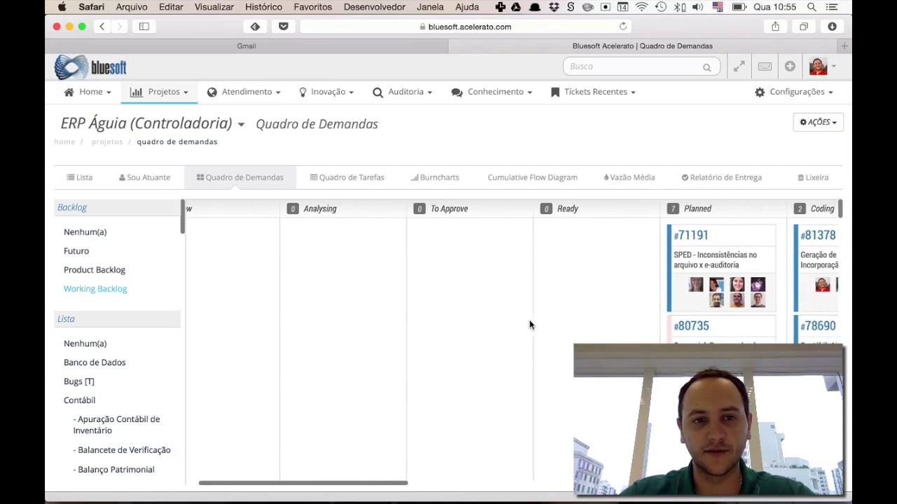
pyautogui.hscroll(-5, 529, 324)
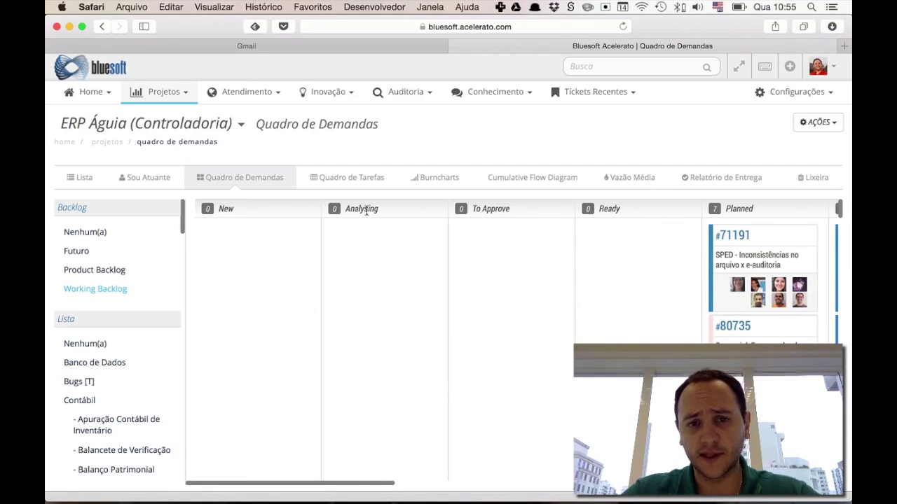
pyautogui.hscroll(5, 527, 277)
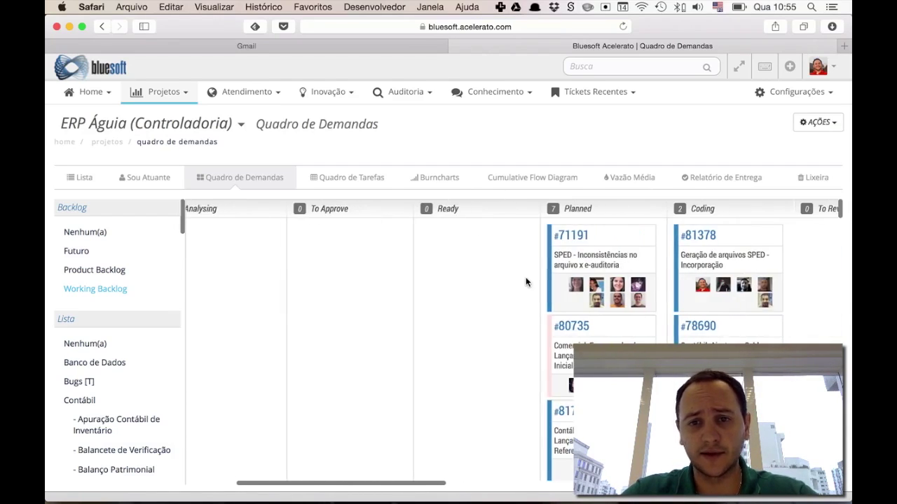
pyautogui.hscroll(4, 443, 257)
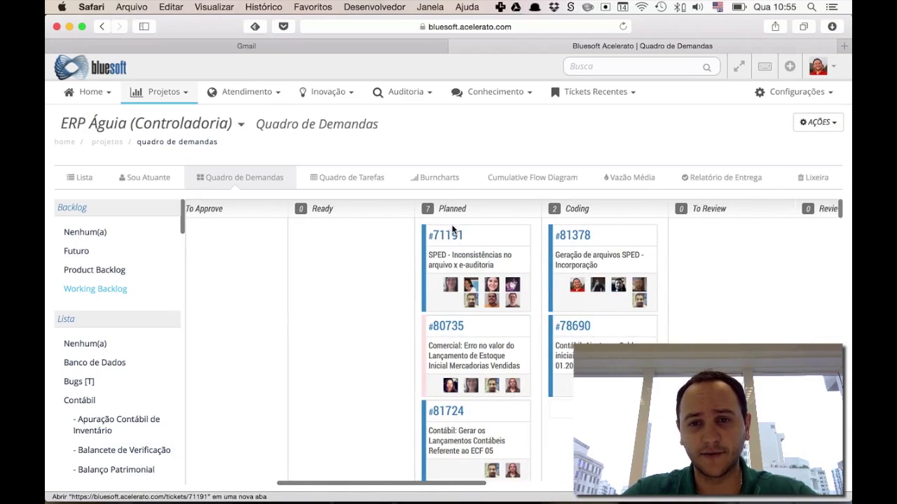
pyautogui.hscroll(4, 448, 255)
pyautogui.hscroll(4, 564, 285)
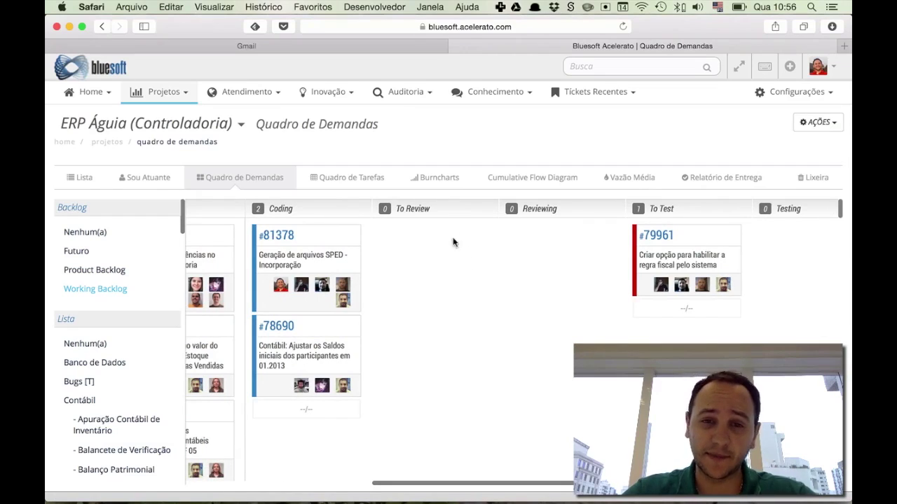
pyautogui.hscroll(5, 544, 269)
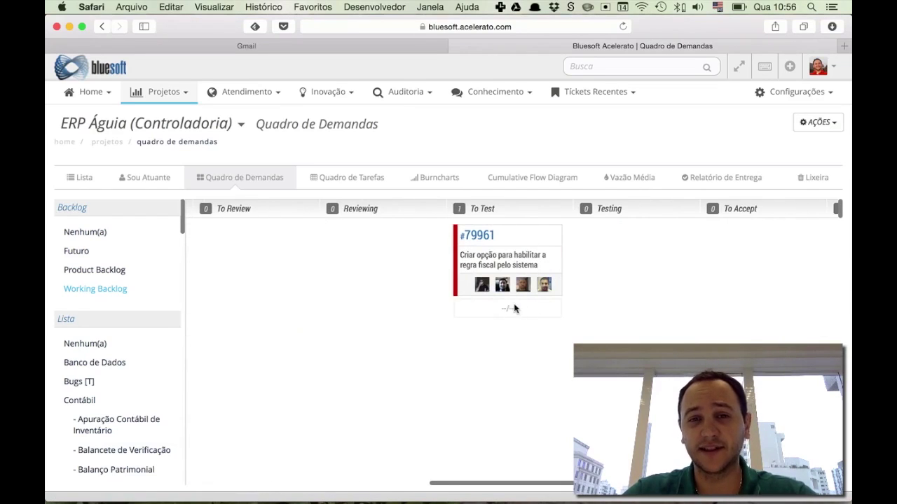
pyautogui.hscroll(10, 638, 249)
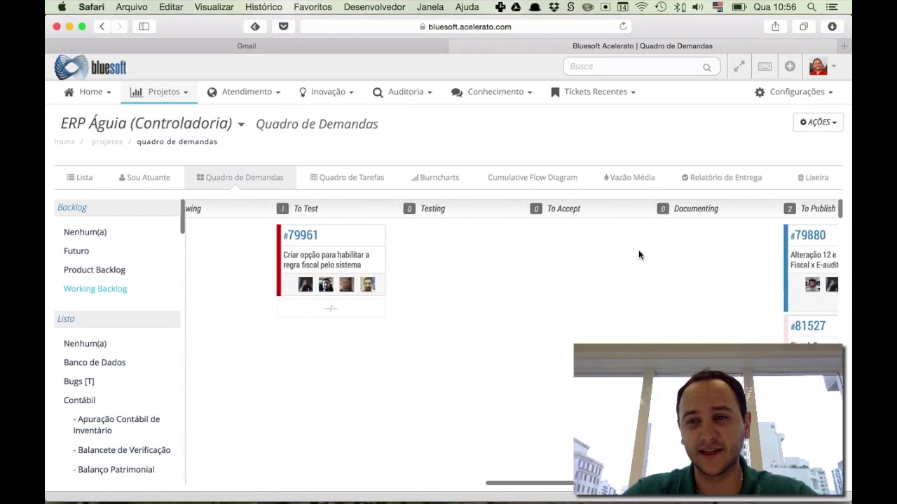
pyautogui.hscroll(6, 638, 250)
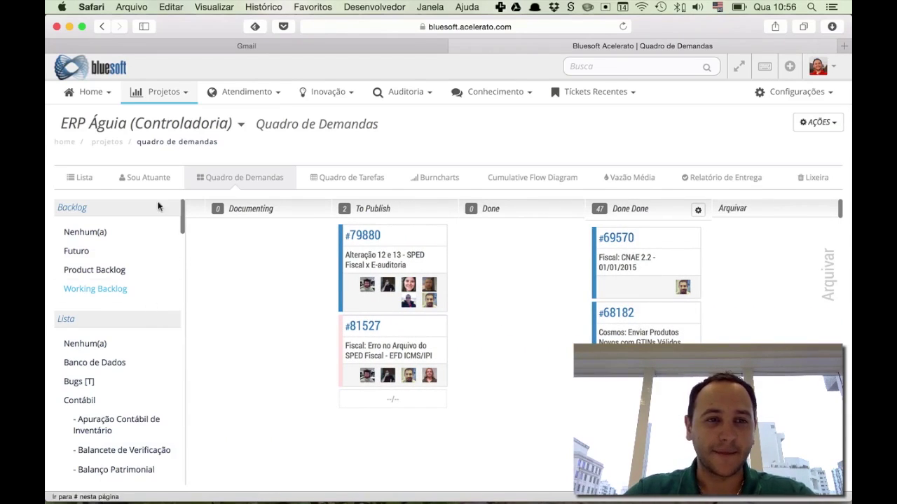
# Return to the demand list and view the Contábil sublists Balancete de Verificação, Conciliação Fiscal Contábil and Demonstrativo do Resultado do Exercício.
pyautogui.click(84, 179)
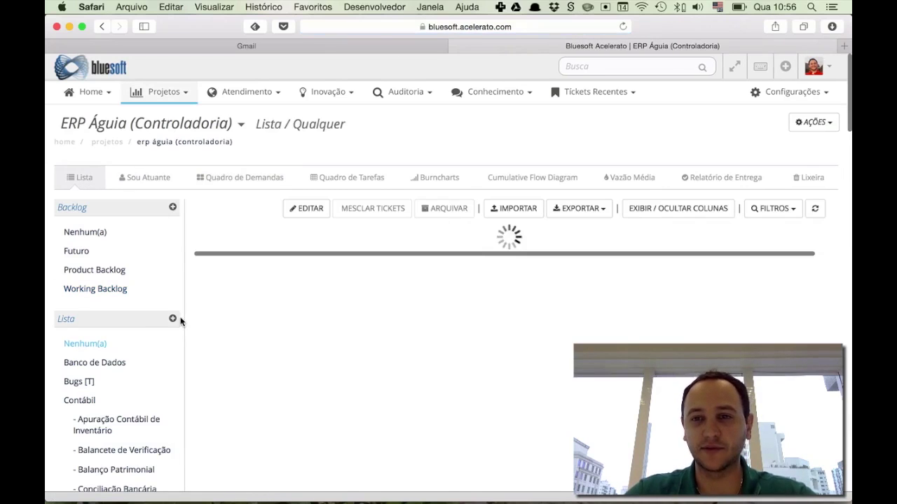
pyautogui.scroll(-3, 133, 386)
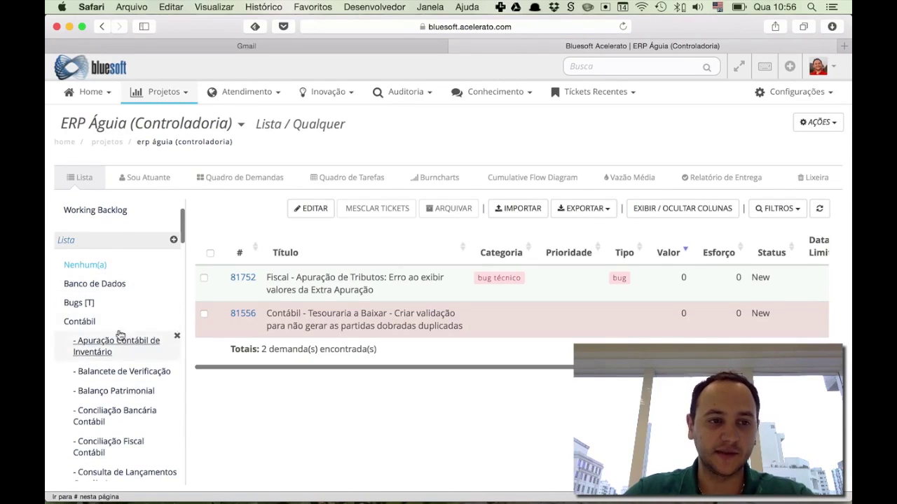
pyautogui.scroll(-2, 149, 354)
pyautogui.scroll(-2, 148, 354)
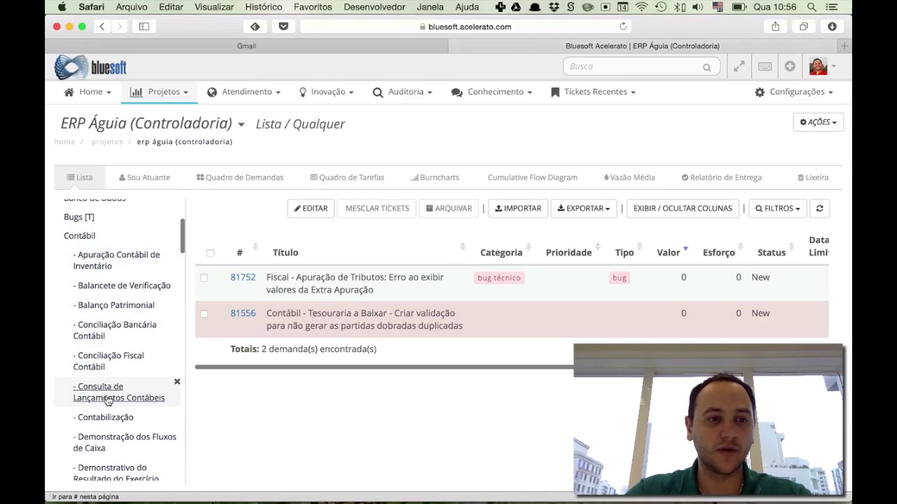
pyautogui.scroll(-1, 95, 272)
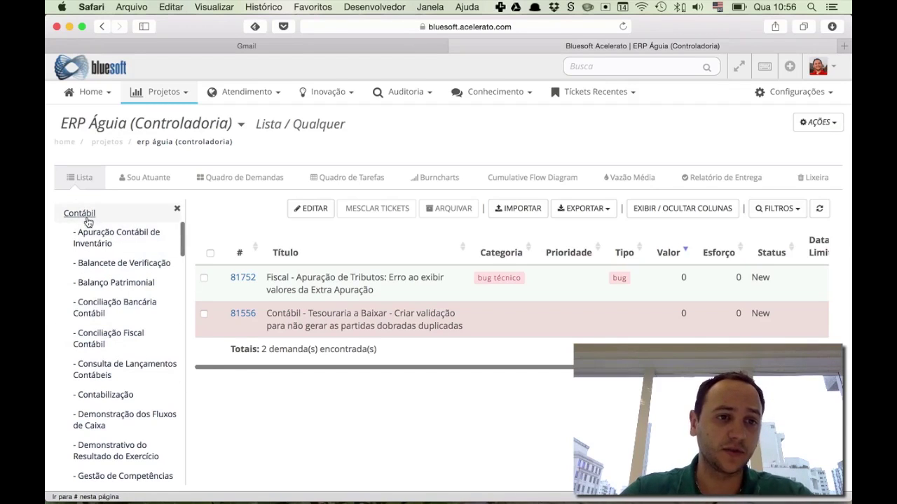
pyautogui.click(132, 264)
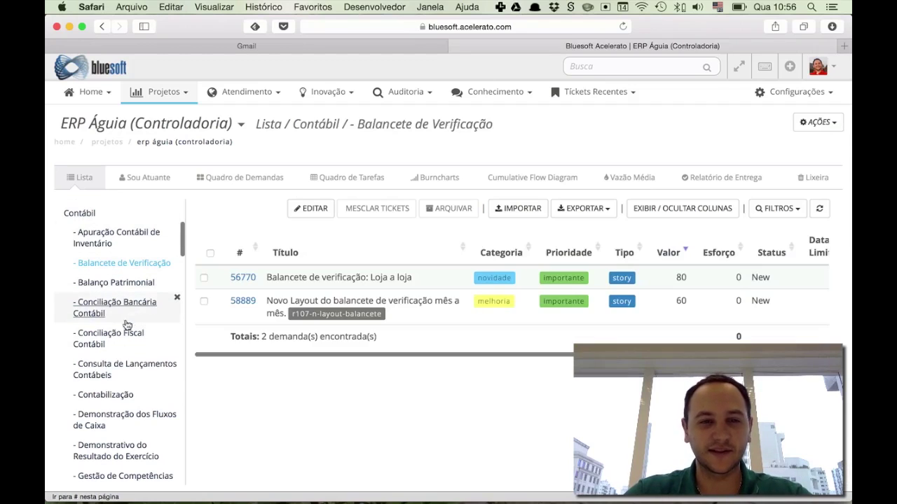
pyautogui.click(117, 348)
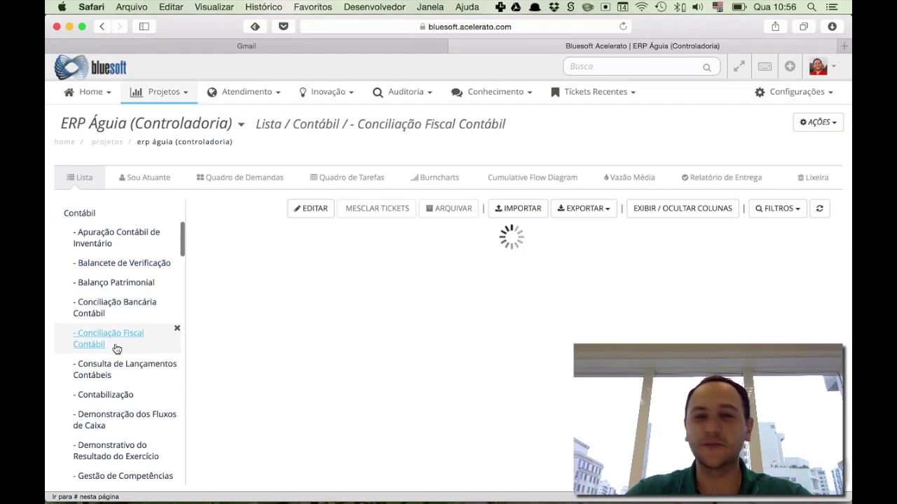
pyautogui.scroll(-3, 117, 349)
pyautogui.click(117, 373)
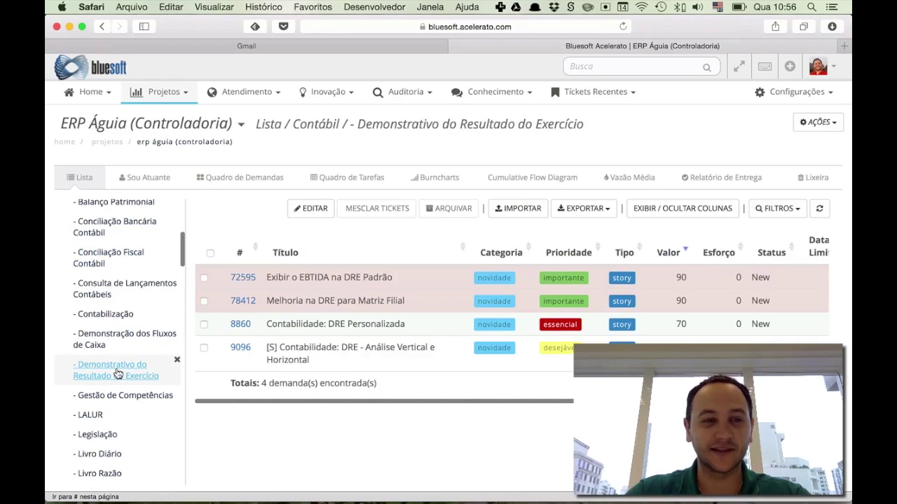
# Look through the remaining lists down to the releases and open release 2015-01-05.
pyautogui.scroll(-10, 118, 373)
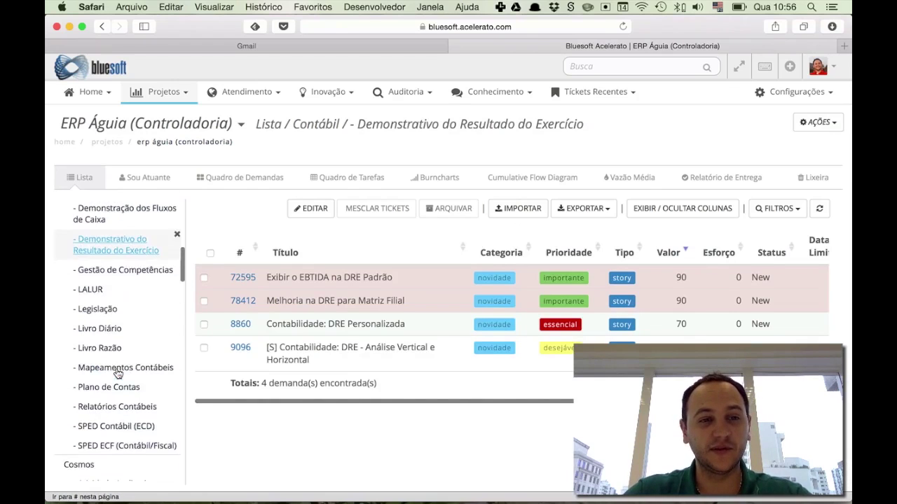
pyautogui.scroll(-8, 118, 374)
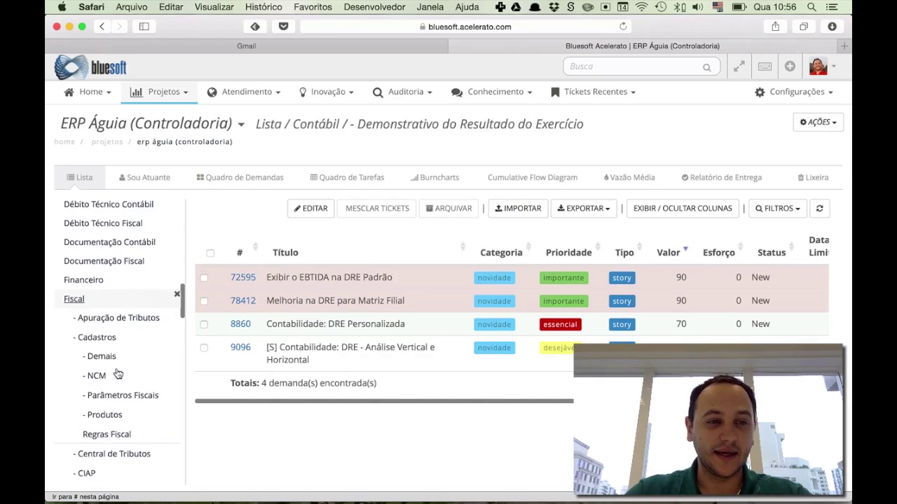
pyautogui.scroll(-10, 118, 373)
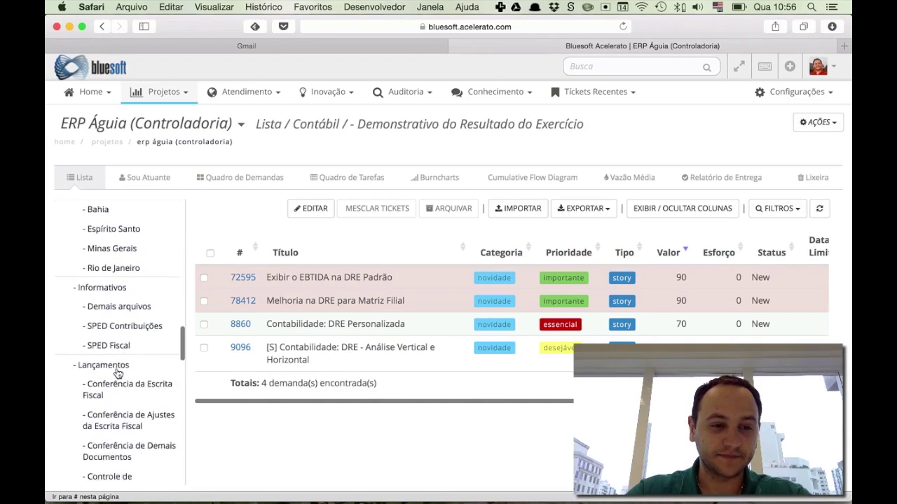
pyautogui.scroll(-8, 118, 374)
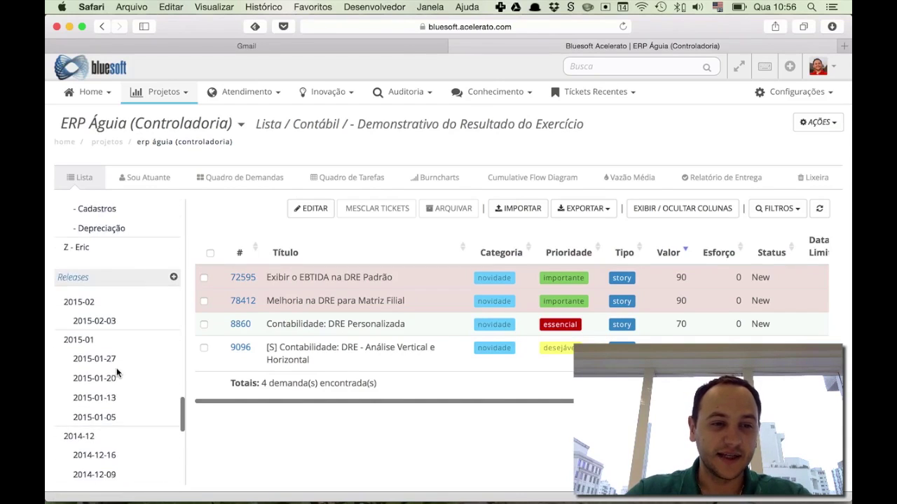
pyautogui.scroll(1, 117, 290)
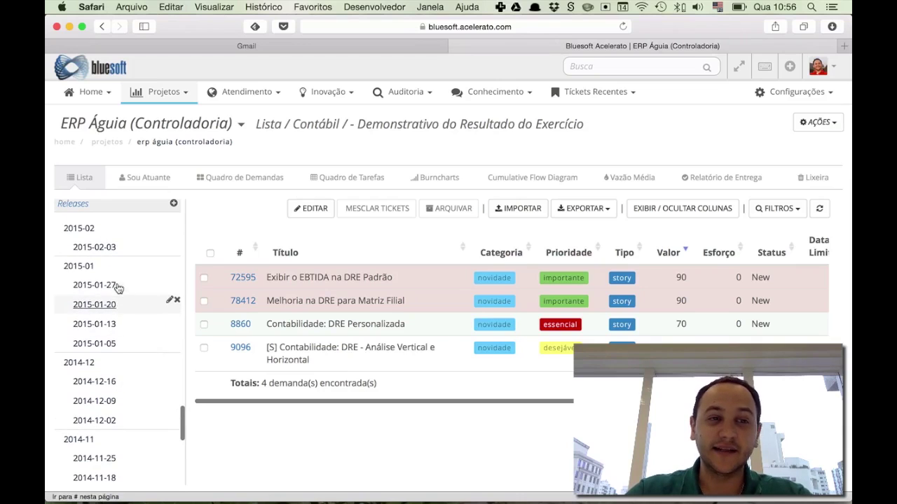
pyautogui.click(108, 344)
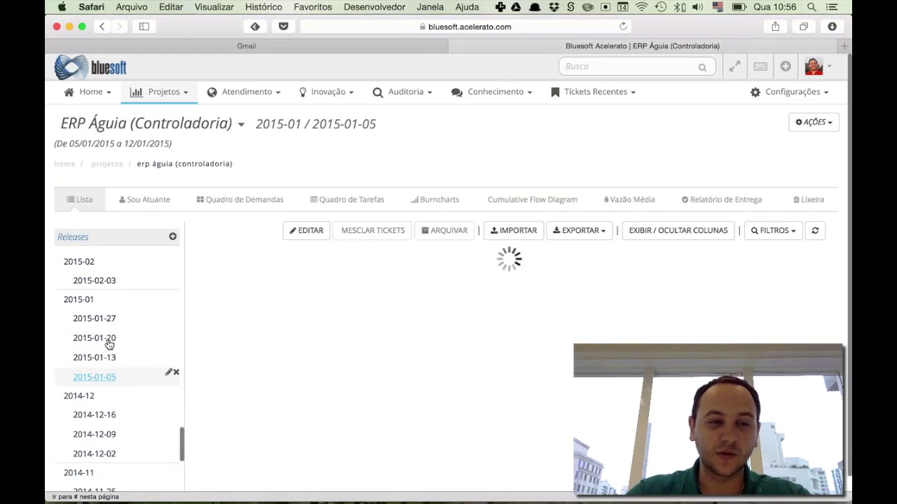
# Review the demands planned for release 2015-01-05 with their categories, priorities and status.
pyautogui.scroll(-1, 449, 372)
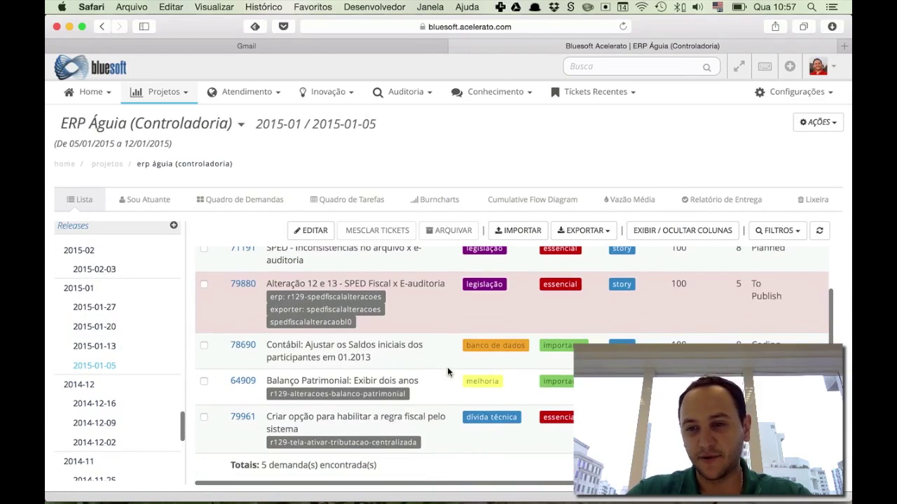
pyautogui.scroll(1, 447, 366)
pyautogui.scroll(-2, 447, 367)
pyautogui.scroll(1, 447, 366)
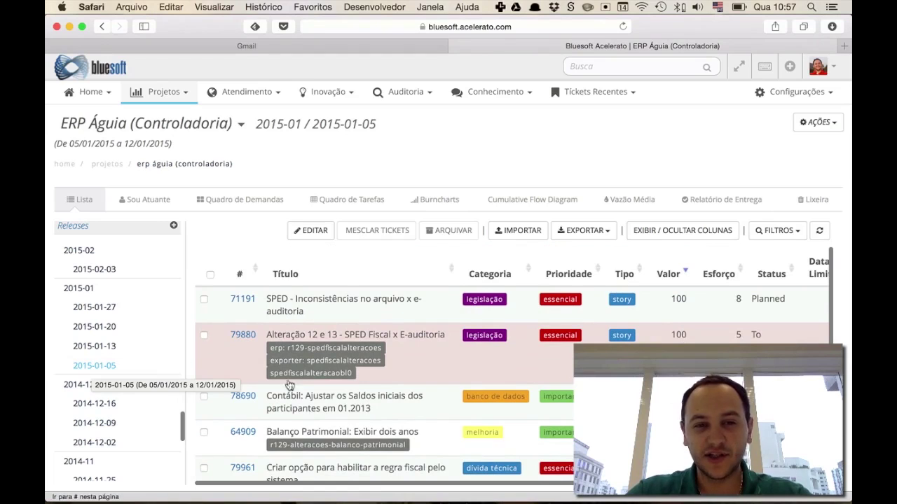
pyautogui.scroll(-2, 462, 356)
pyautogui.scroll(1, 462, 356)
pyautogui.scroll(1, 462, 354)
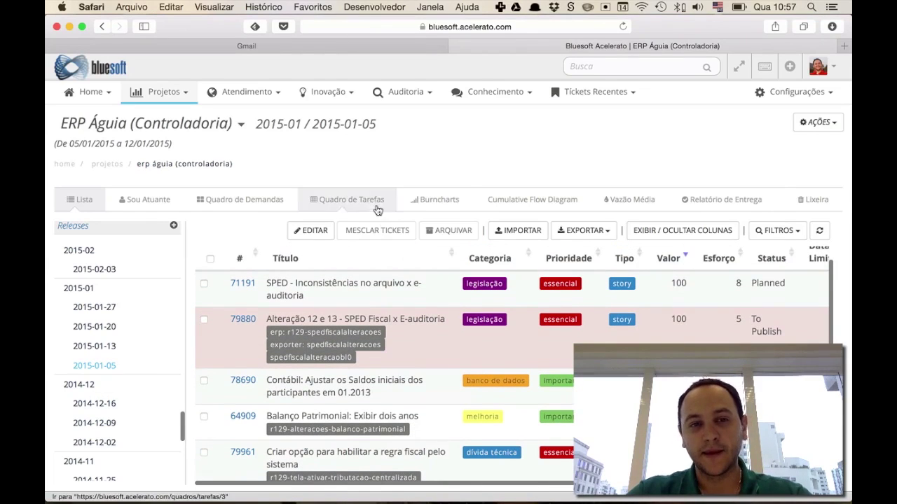
# Open the Relatório de Entrega and generate it by Release for 2015-01-05.
pyautogui.click(679, 202)
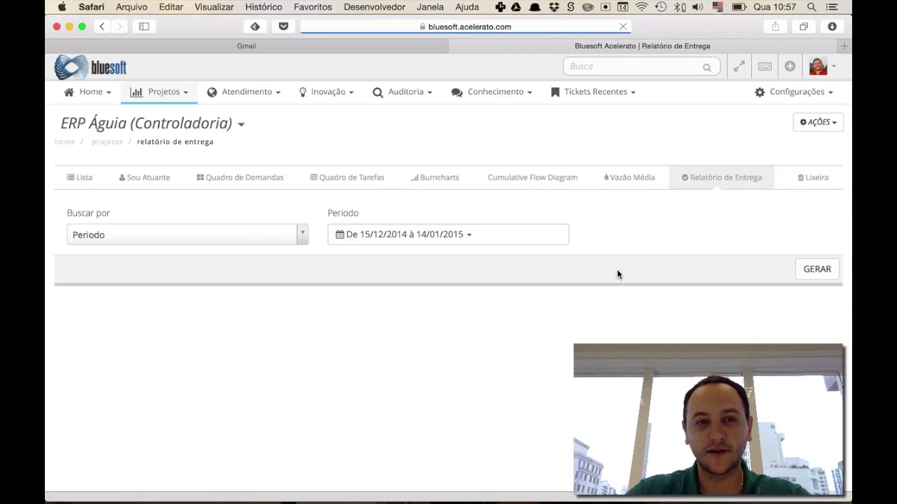
pyautogui.click(240, 237)
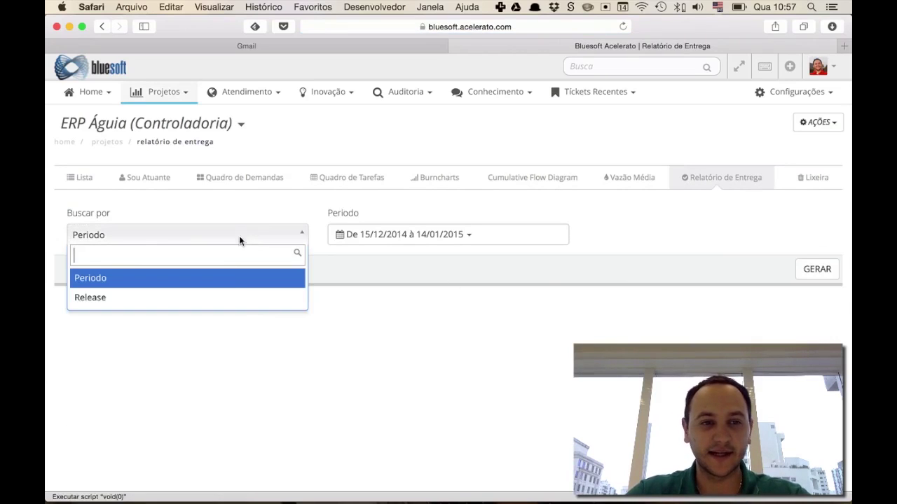
pyautogui.click(227, 300)
pyautogui.click(400, 235)
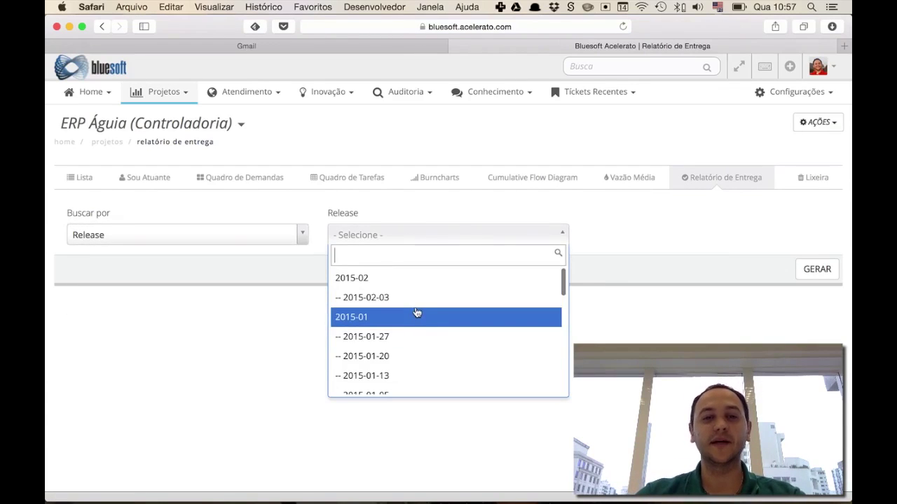
pyautogui.scroll(-1, 424, 330)
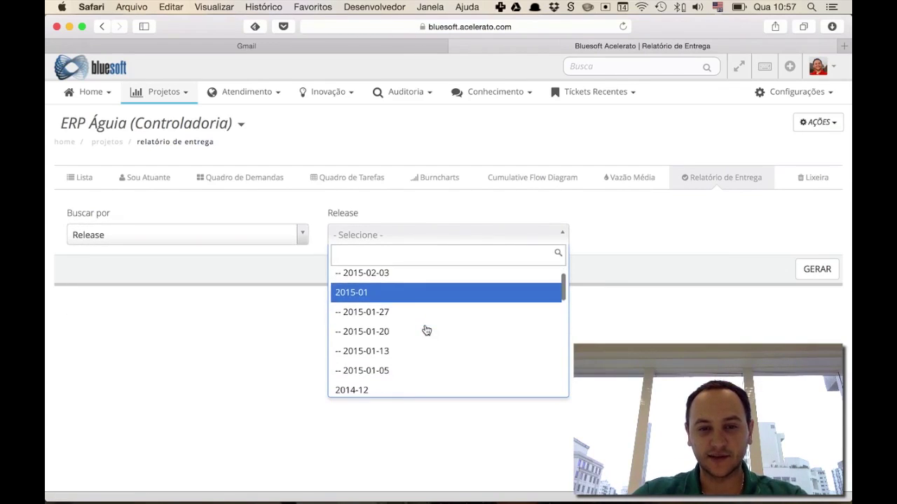
pyautogui.click(414, 376)
pyautogui.click(818, 272)
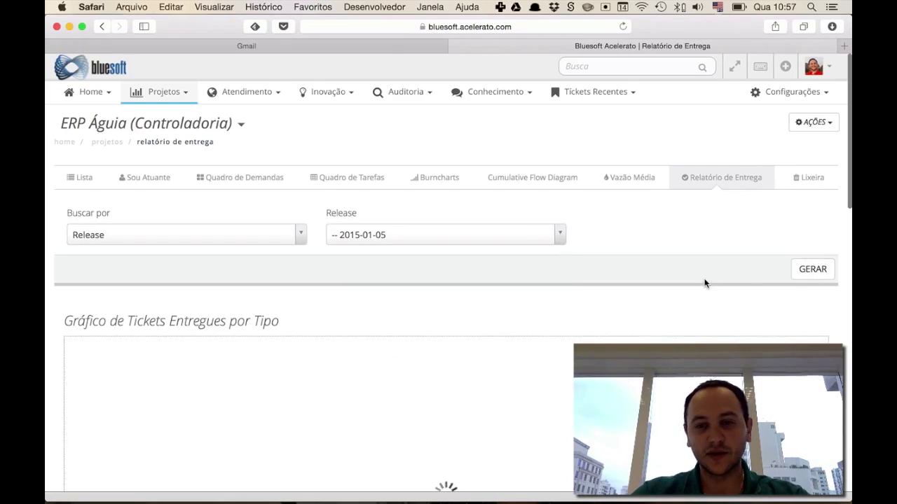
# Examine the report's chart of delivered tickets by type, covering Story, Debt, Docs and Sem Tipo.
pyautogui.scroll(-7, 705, 283)
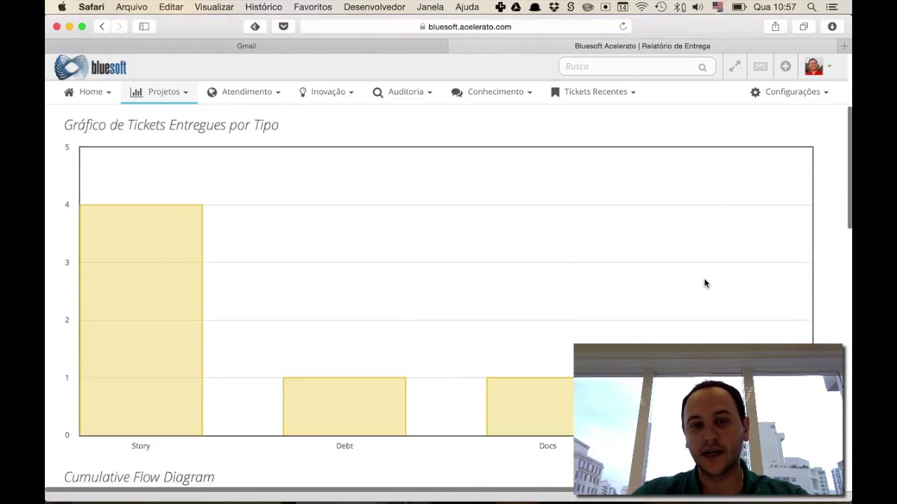
pyautogui.scroll(1, 706, 283)
pyautogui.scroll(-1, 706, 283)
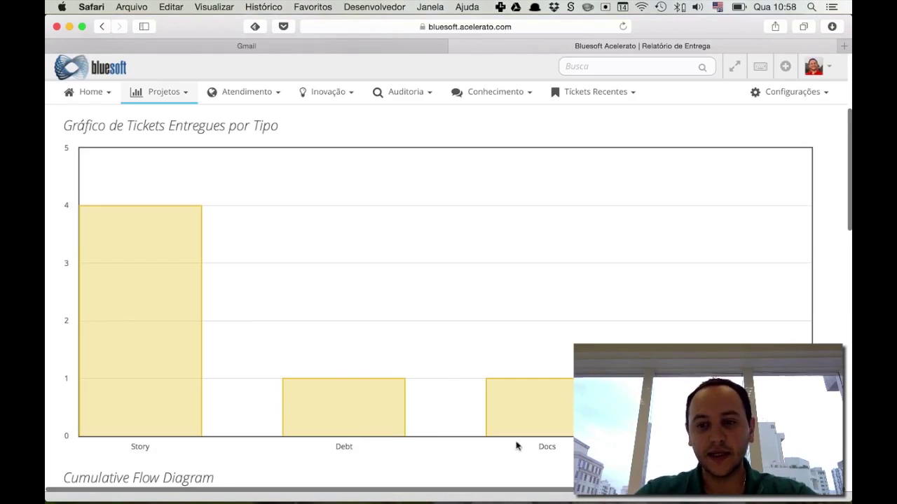
pyautogui.scroll(-3, 562, 393)
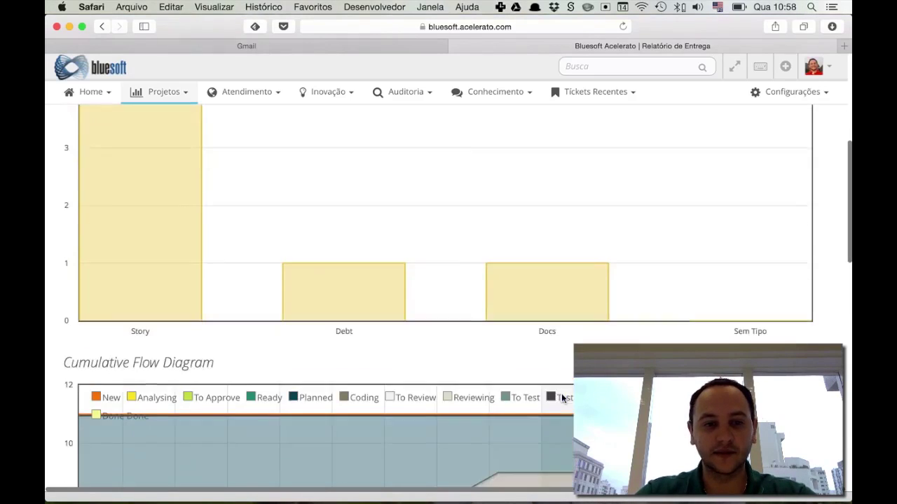
pyautogui.scroll(3, 561, 397)
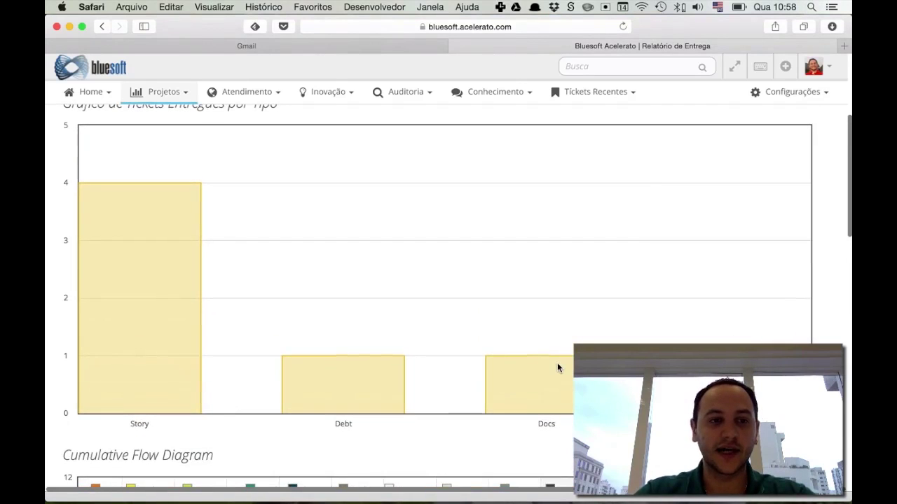
pyautogui.scroll(1, 558, 365)
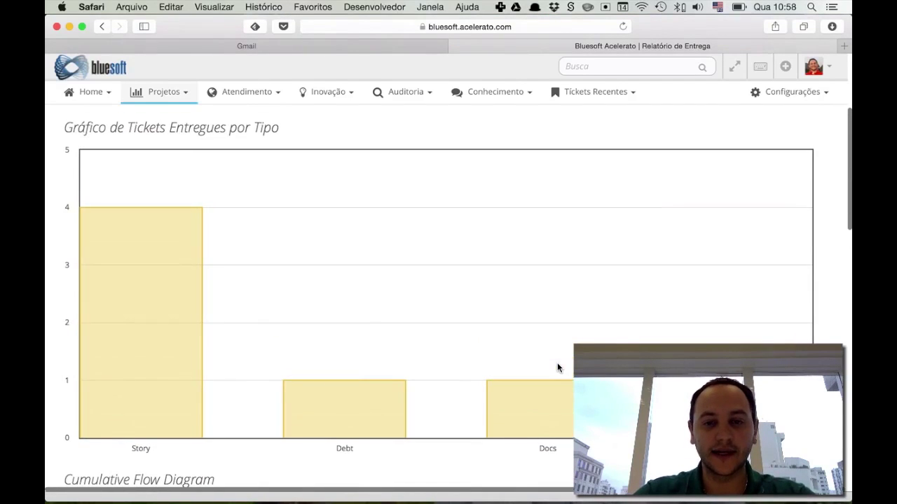
# Examine the release's Cumulative Flow Diagram, following how the stages from New to Done Done evolve over the days.
pyautogui.scroll(-8, 557, 368)
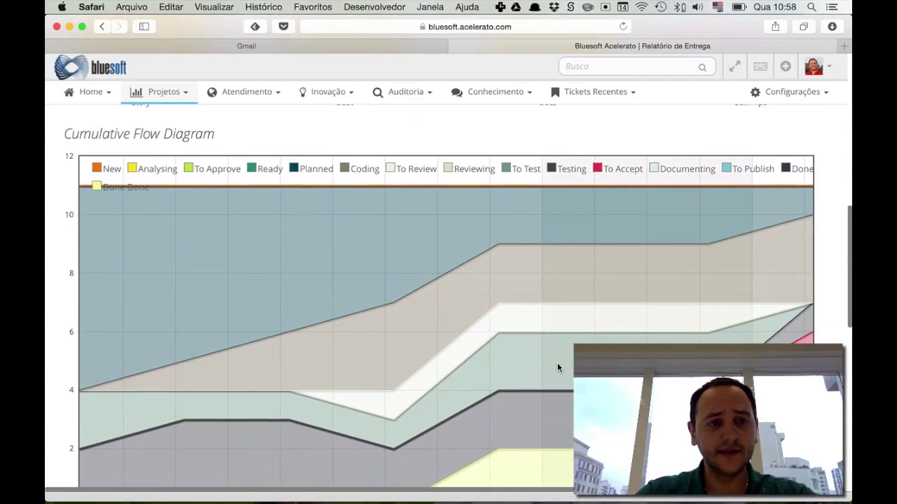
pyautogui.scroll(-1, 126, 140)
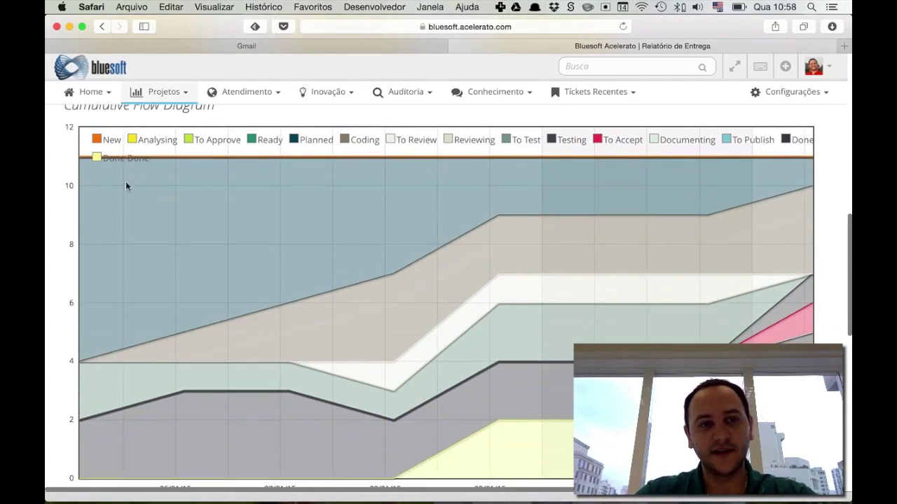
pyautogui.scroll(1, 112, 140)
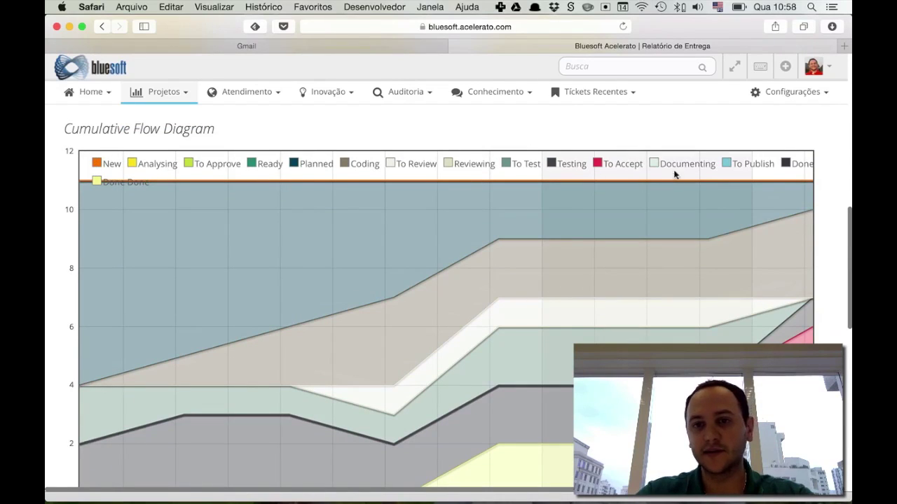
pyautogui.scroll(-2, 284, 219)
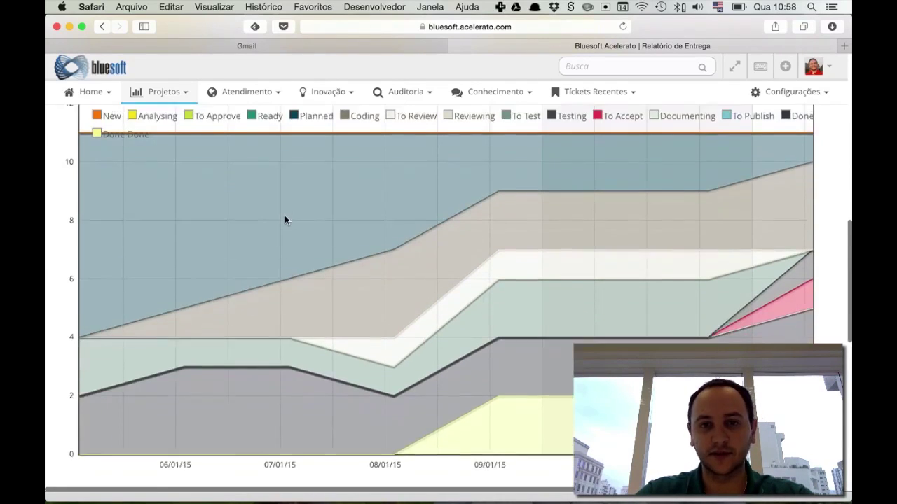
pyautogui.scroll(1, 285, 219)
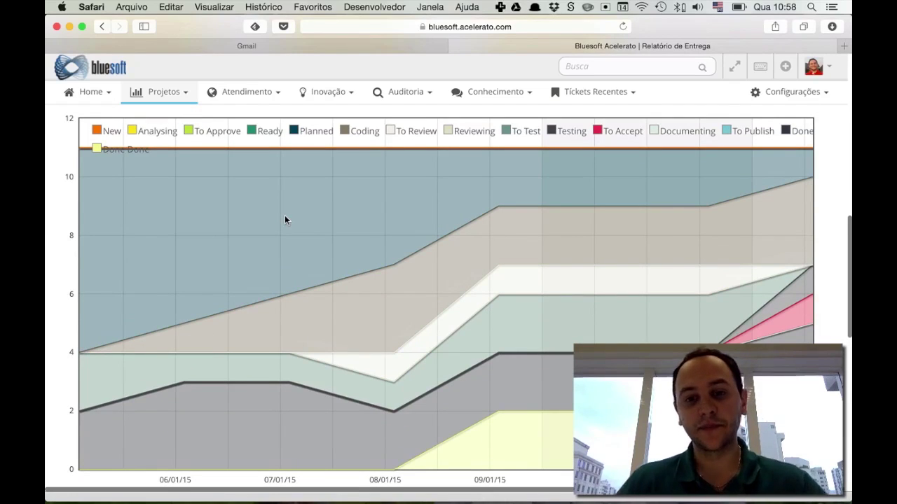
pyautogui.scroll(-1, 284, 219)
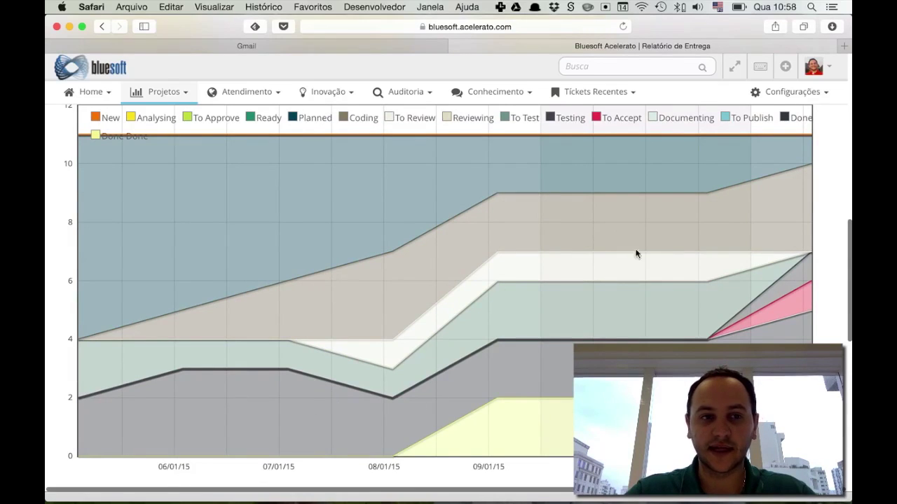
pyautogui.scroll(1, 560, 238)
pyautogui.scroll(2, 559, 238)
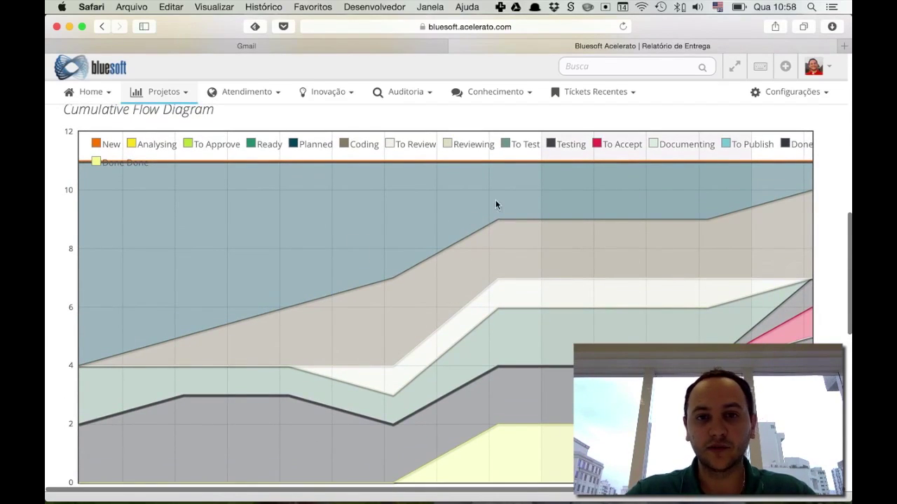
pyautogui.scroll(-5, 419, 267)
pyautogui.scroll(3, 419, 266)
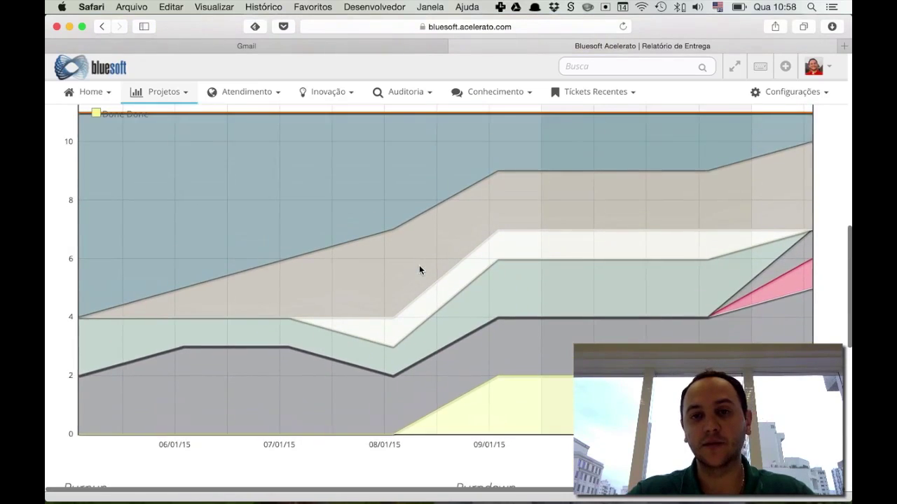
pyautogui.scroll(1, 419, 269)
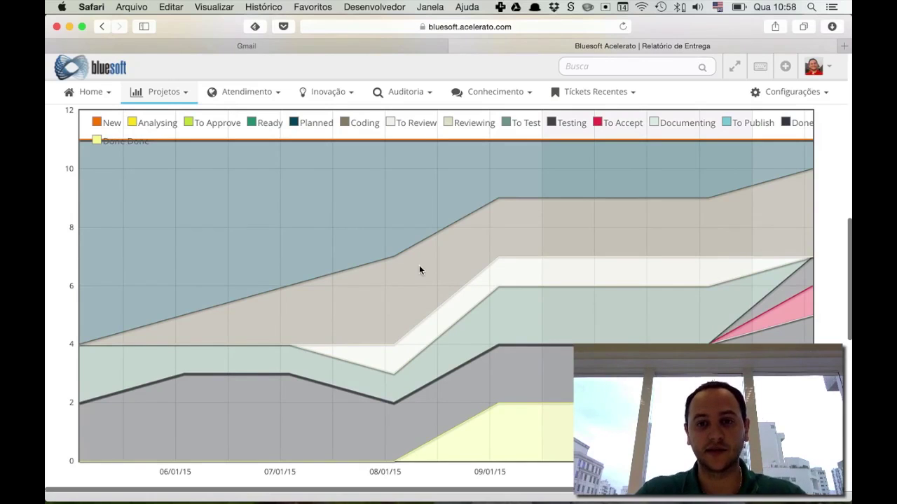
# Review the Burnup and Burndown charts and the Tickets Entregues list, and view the releases available for the report.
pyautogui.scroll(-10, 468, 288)
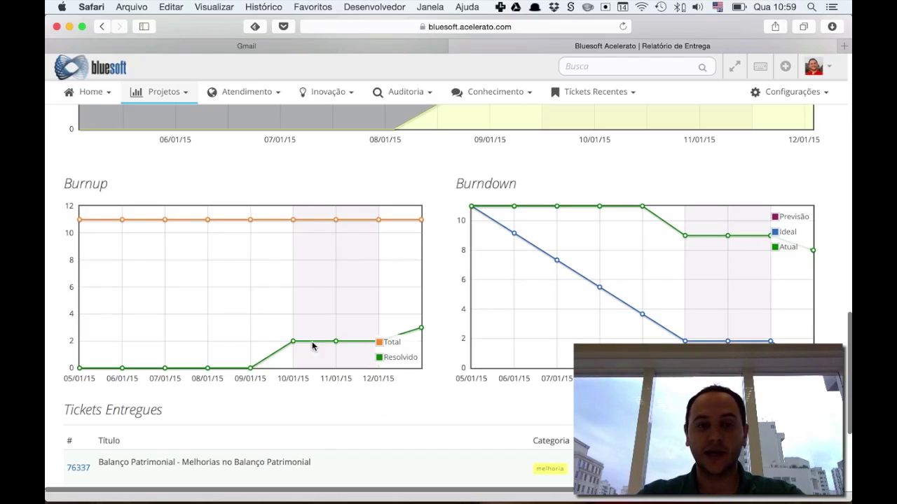
pyautogui.scroll(-5, 336, 362)
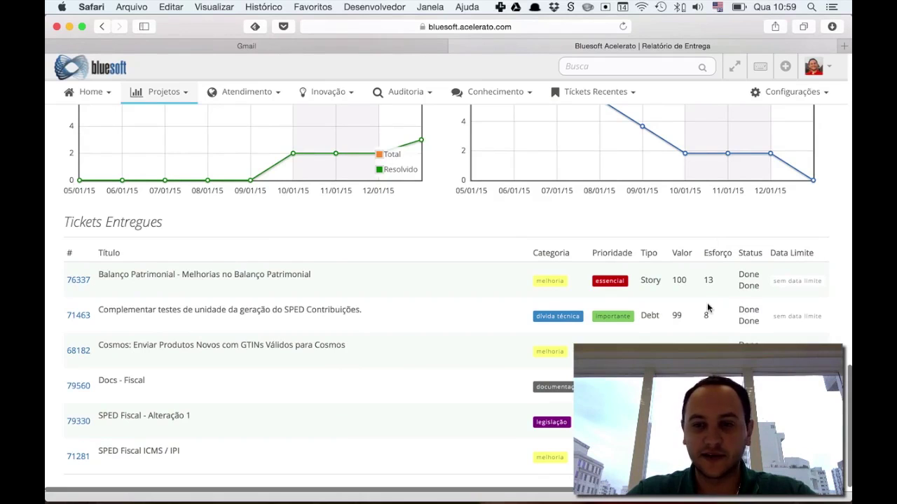
pyautogui.scroll(1, 739, 285)
pyautogui.scroll(5, 738, 284)
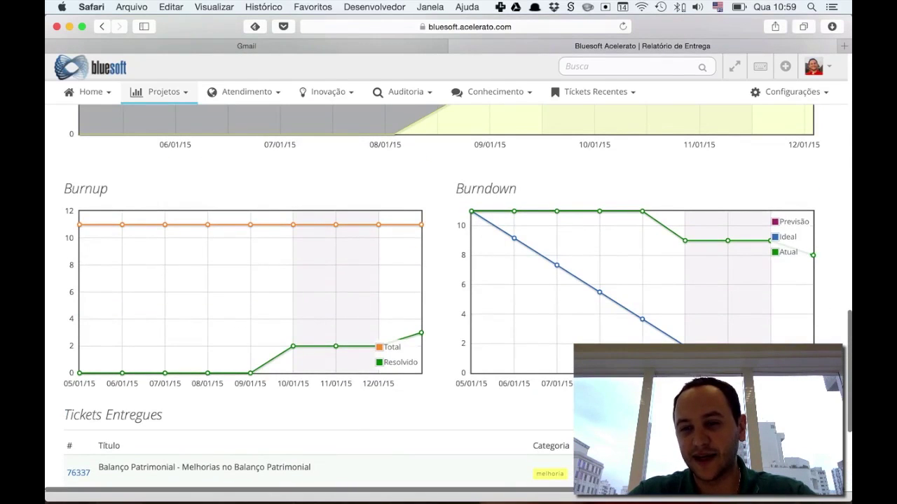
pyautogui.scroll(-5, 760, 284)
pyautogui.scroll(5, 760, 283)
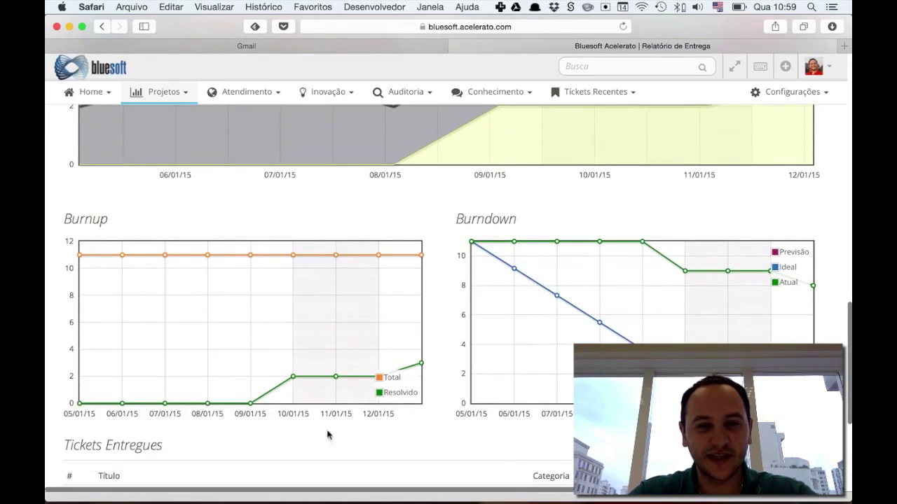
pyautogui.scroll(8, 369, 351)
pyautogui.scroll(8, 369, 351)
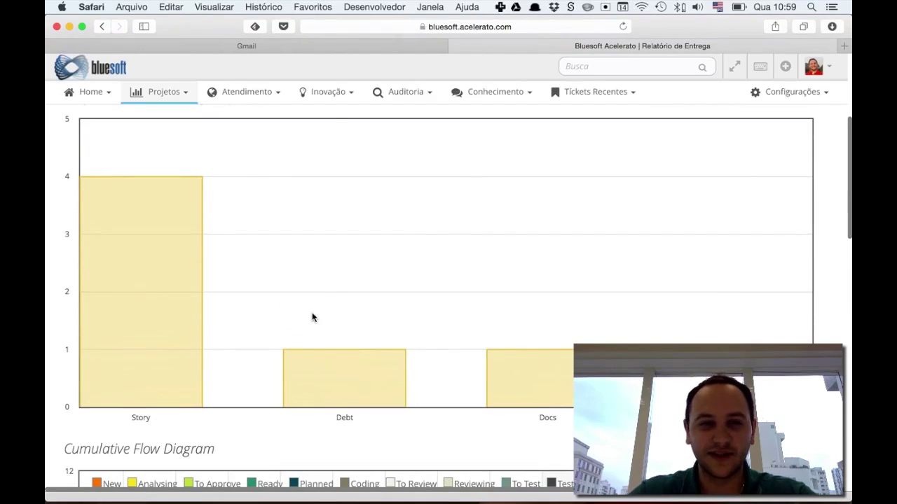
pyautogui.scroll(5, 312, 316)
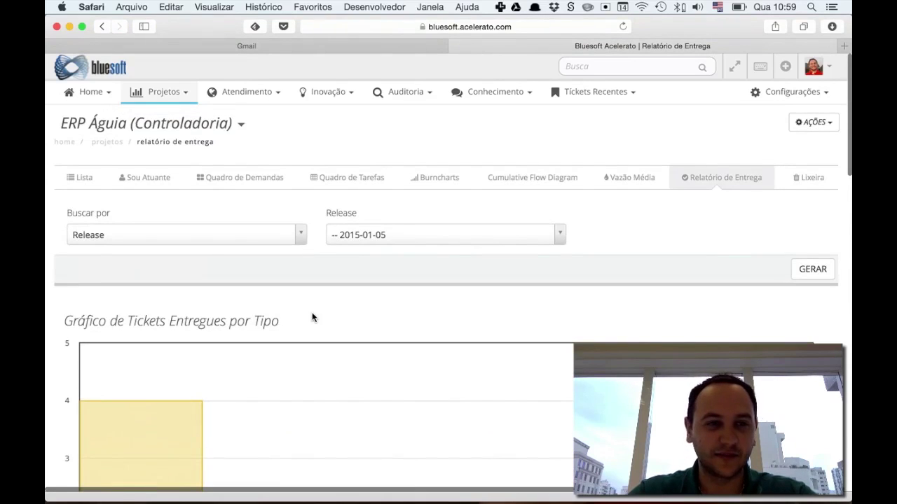
pyautogui.click(396, 227)
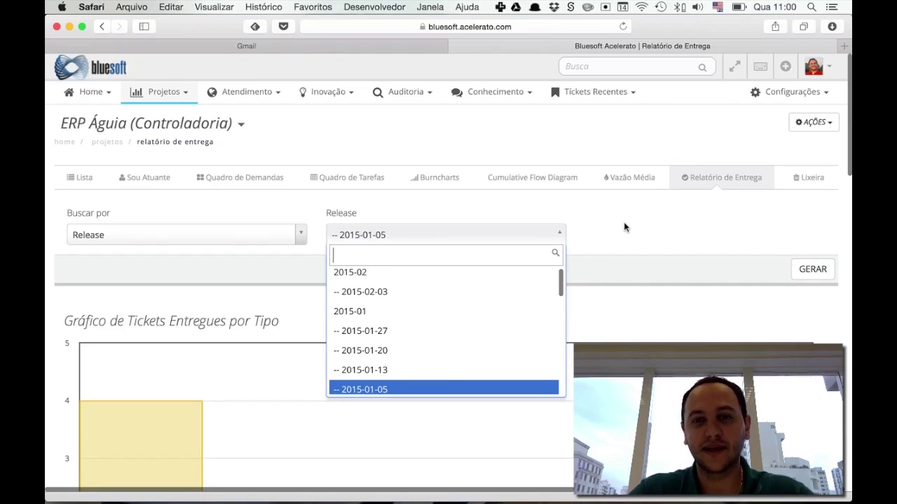
pyautogui.click(673, 214)
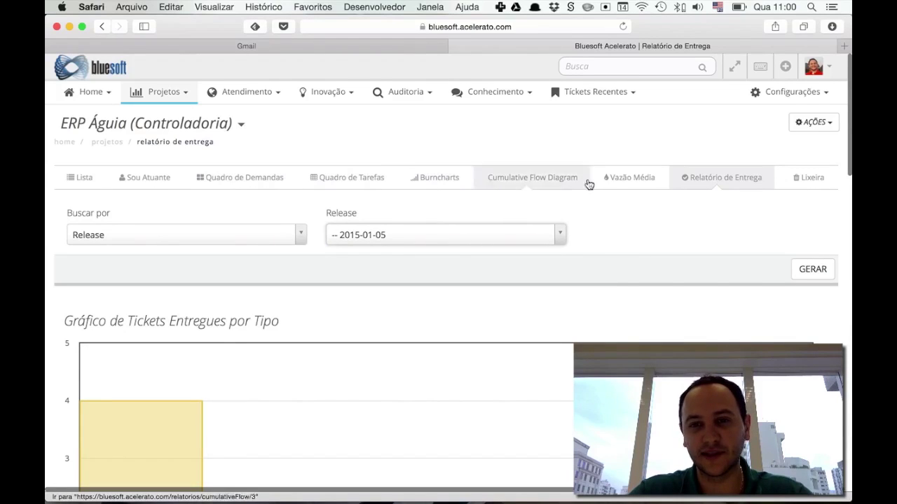
# Generate the Vazão Média graph for Todos ticket types with Quantidade as reference, and examine the weekly throughput.
pyautogui.click(630, 179)
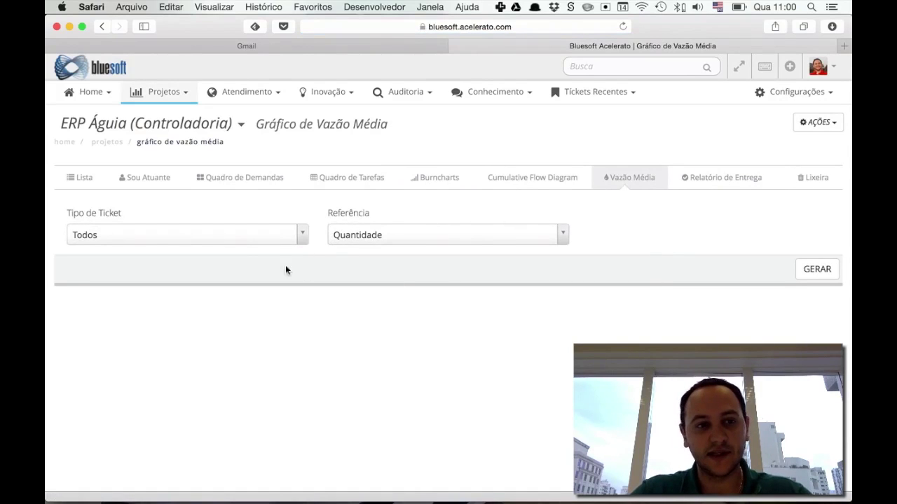
pyautogui.click(817, 272)
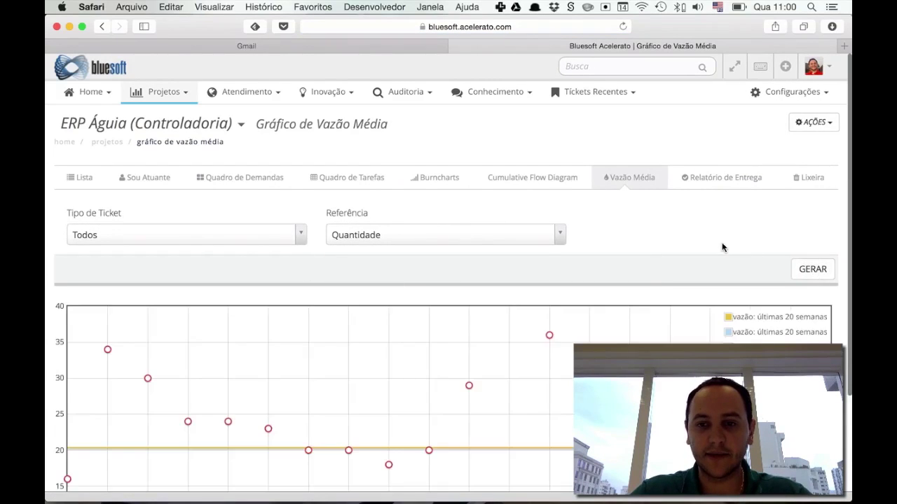
pyautogui.scroll(-4, 723, 247)
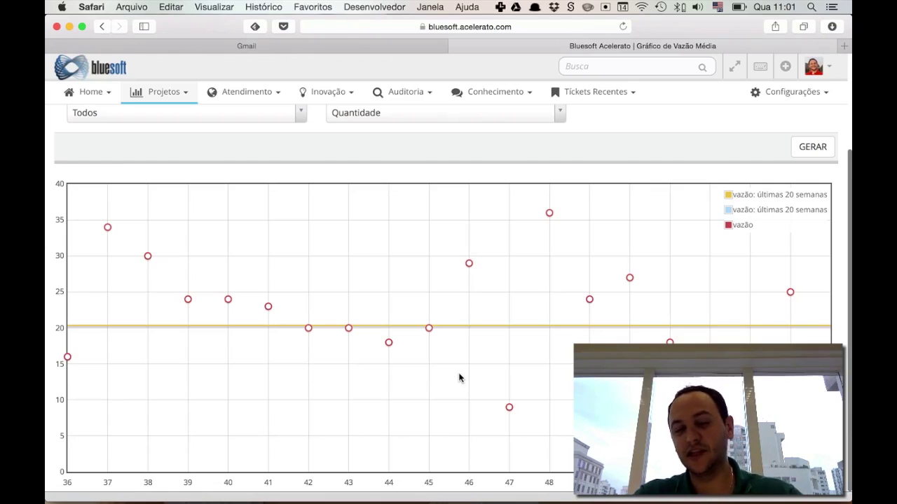
pyautogui.scroll(1, 487, 325)
pyautogui.scroll(-1, 486, 325)
pyautogui.scroll(5, 486, 326)
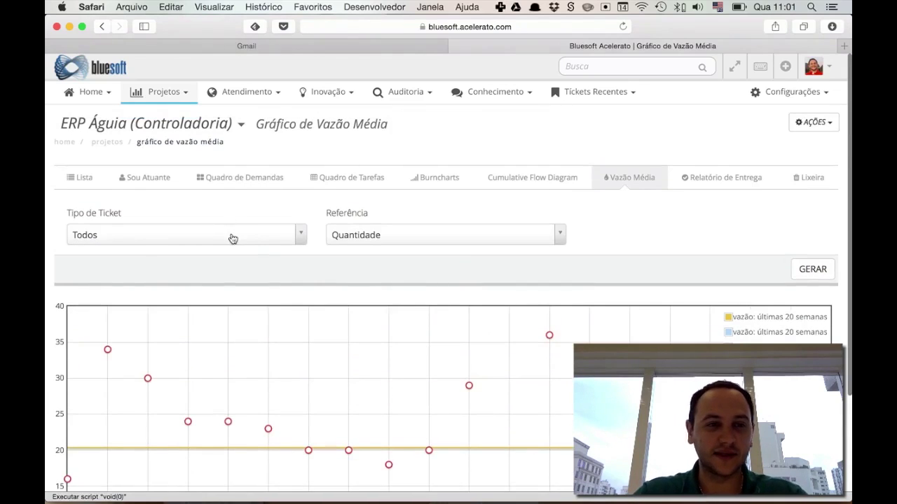
# Regenerate the average throughput graph for ticket type Story only and review its weekly points.
pyautogui.click(232, 237)
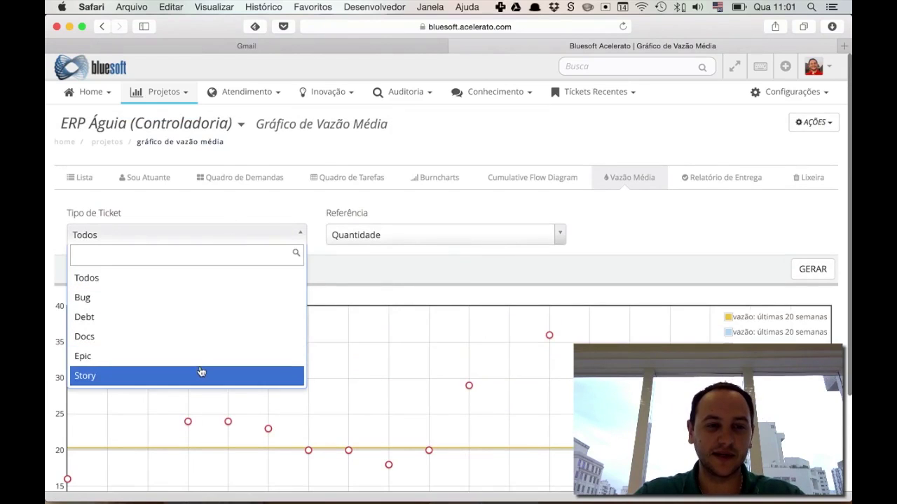
pyautogui.click(201, 374)
pyautogui.click(792, 265)
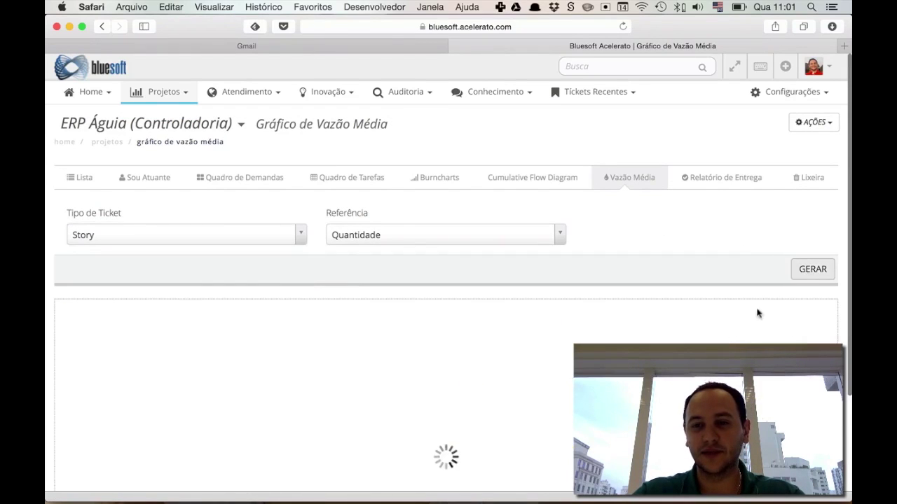
pyautogui.scroll(-5, 773, 302)
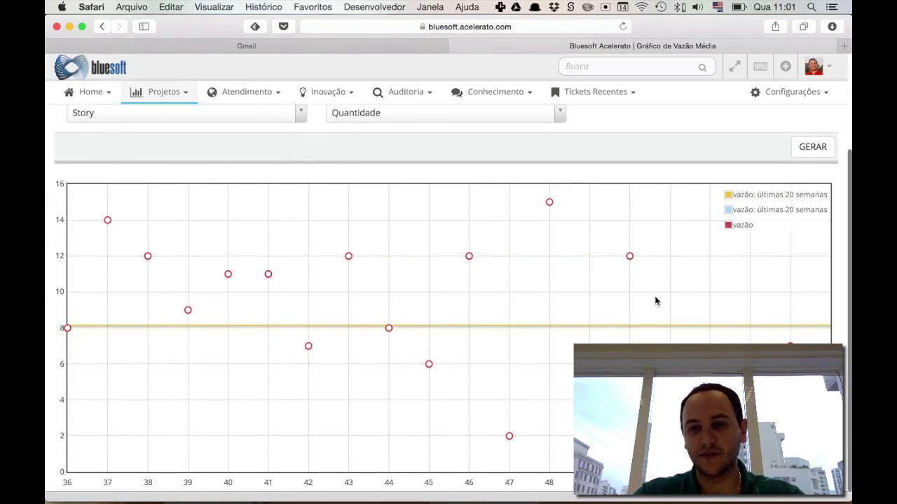
pyautogui.scroll(5, 763, 304)
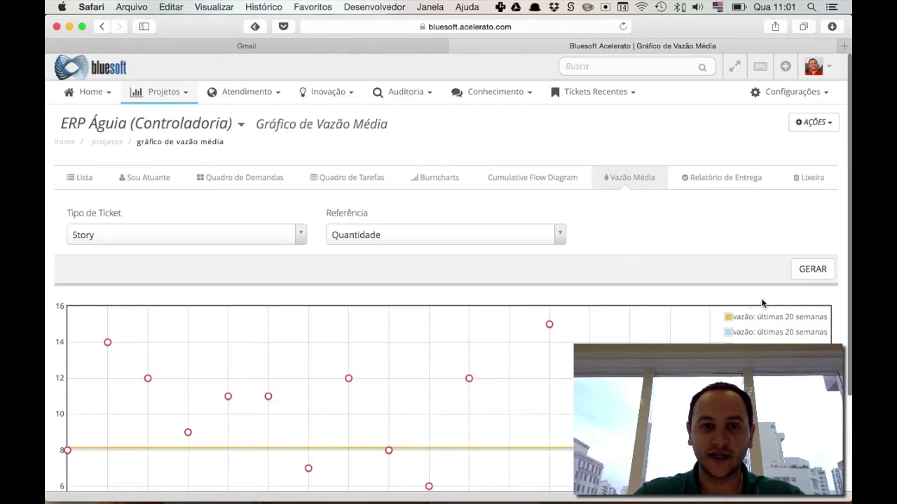
# View the Referência options available for the average throughput graph, keeping Quantidade selected.
pyautogui.click(496, 240)
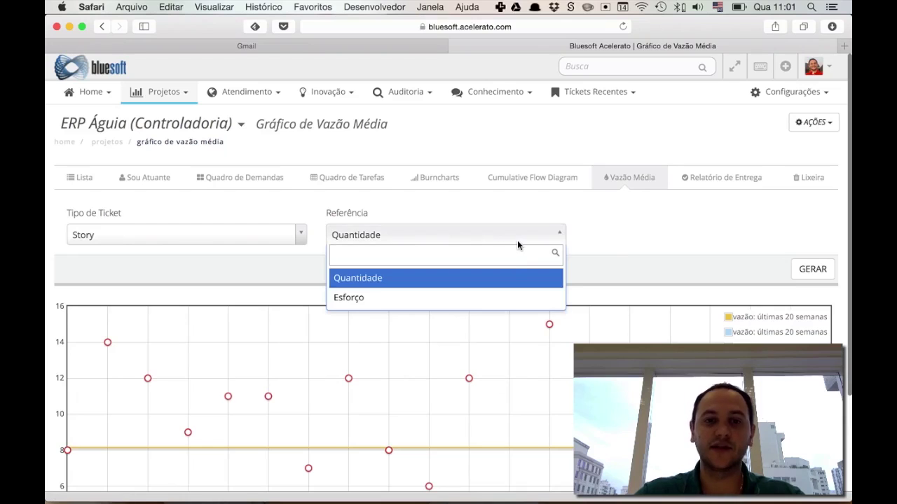
pyautogui.click(603, 231)
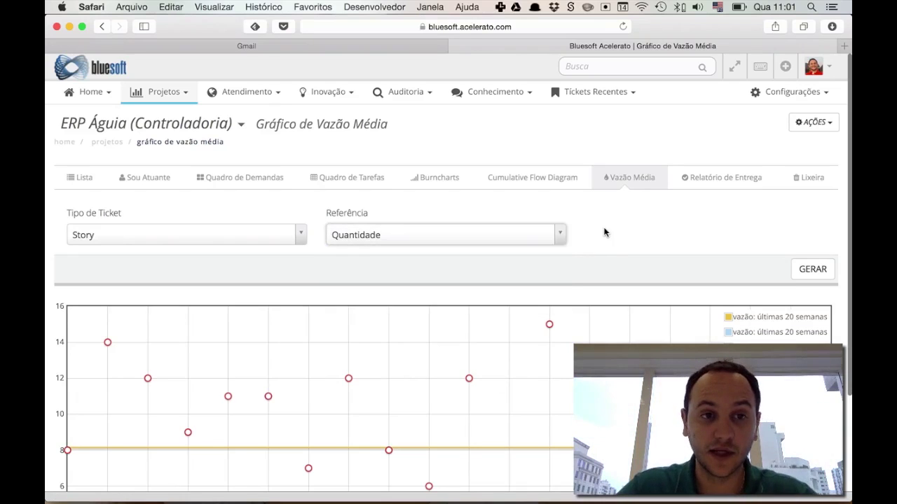
# Open release 2015-01-05 in the project's ticket list and review the Esforço values of its tickets.
pyautogui.click(98, 184)
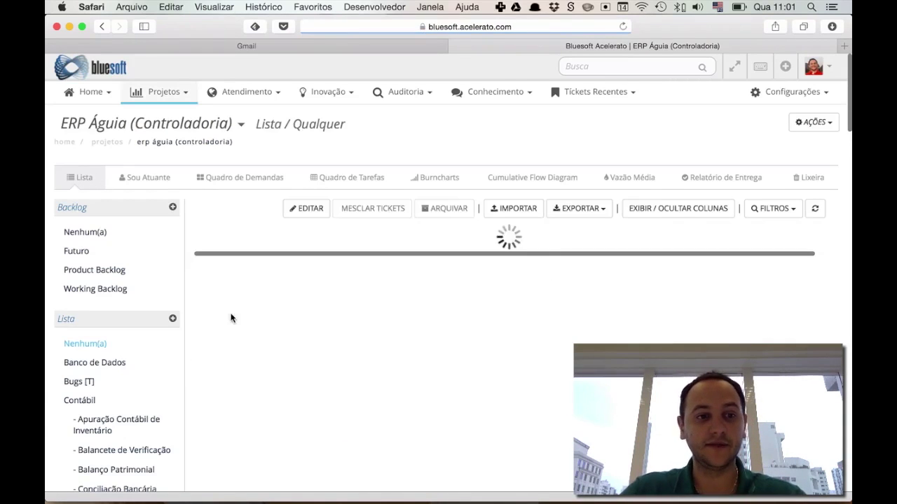
pyautogui.scroll(-15, 112, 378)
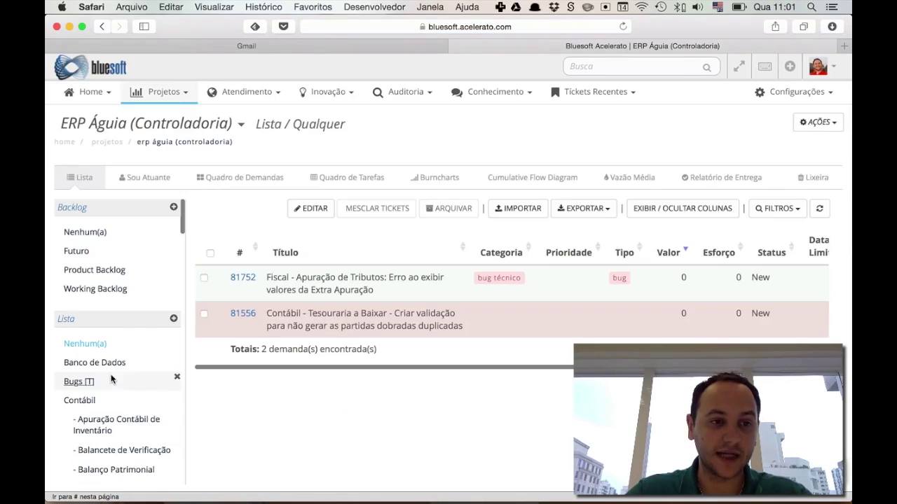
pyautogui.scroll(-10, 121, 333)
pyautogui.scroll(5, 122, 338)
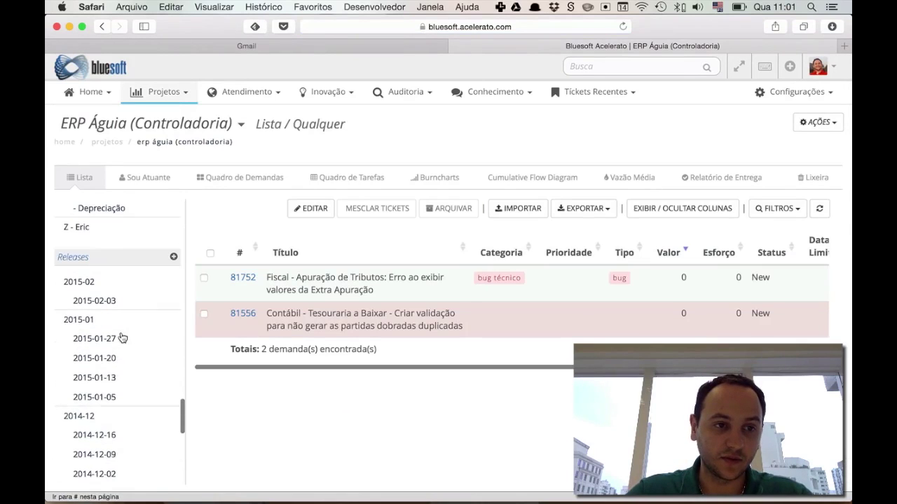
pyautogui.click(107, 399)
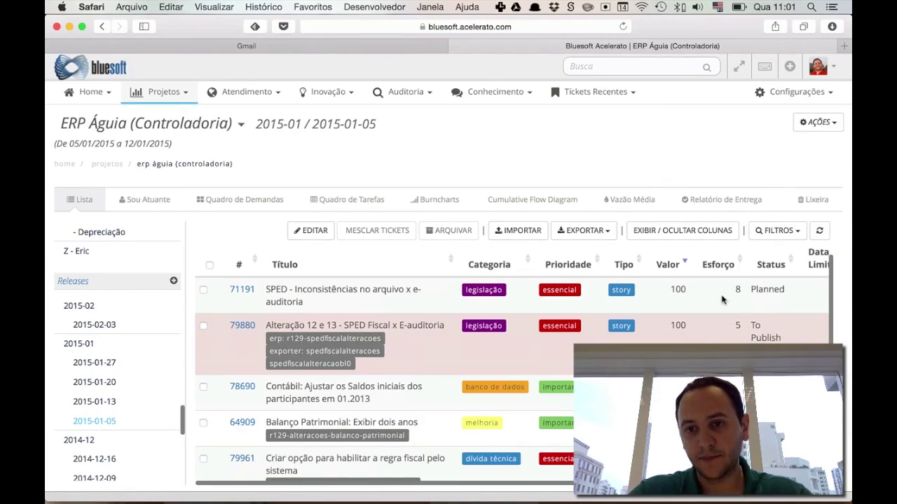
pyautogui.scroll(-1, 731, 303)
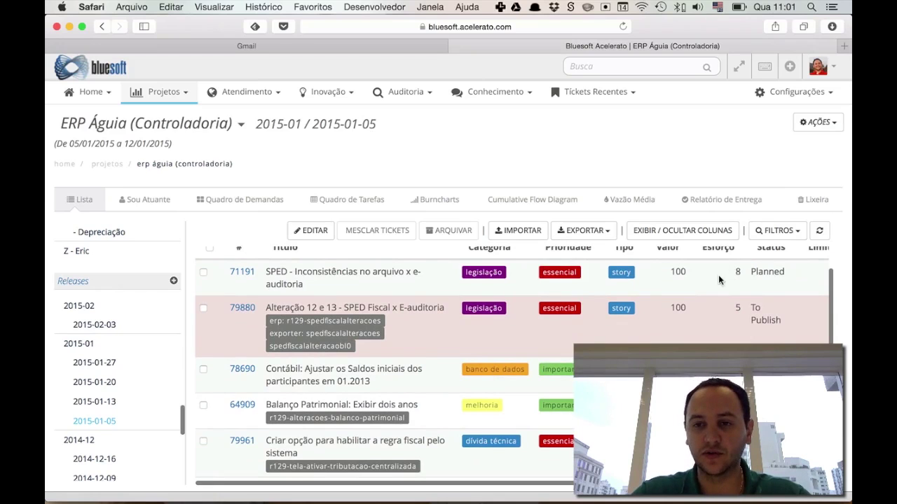
pyautogui.scroll(1, 729, 365)
pyautogui.scroll(-1, 729, 365)
pyautogui.scroll(2, 515, 364)
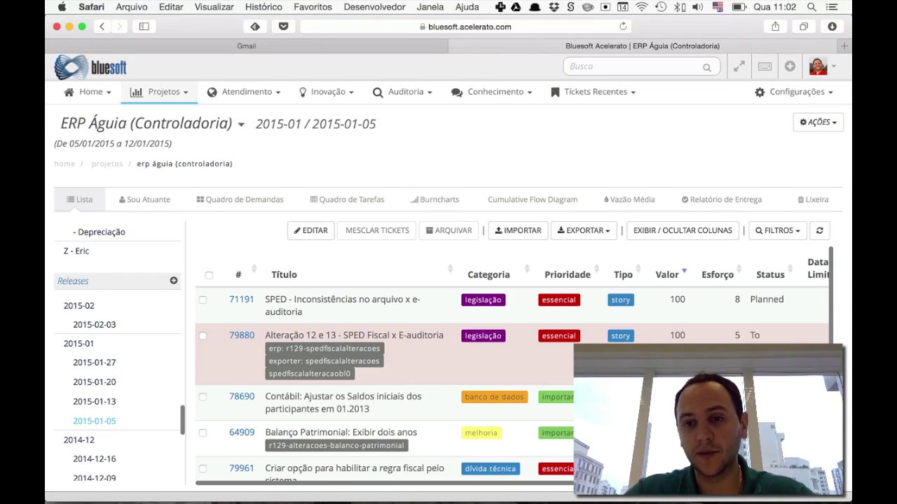
pyautogui.scroll(-3, 512, 364)
pyautogui.scroll(3, 738, 335)
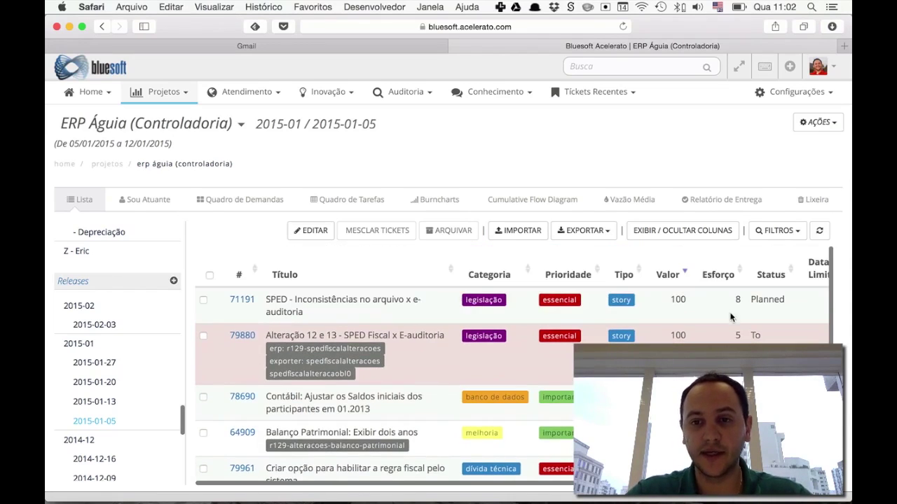
# Put the release's ticket list into edit mode, look over the editable Valor and Esforço fields, and stop editing.
pyautogui.click(313, 231)
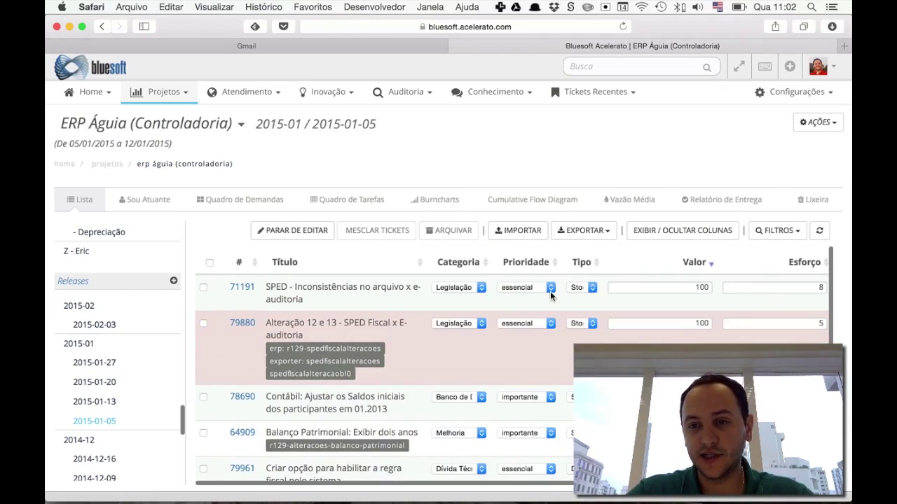
pyautogui.scroll(-3, 775, 324)
pyautogui.scroll(3, 775, 324)
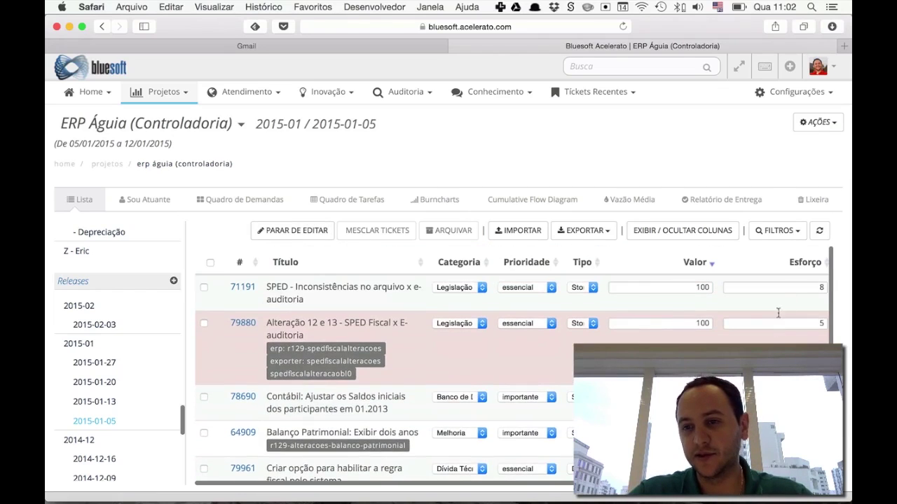
pyautogui.click(279, 238)
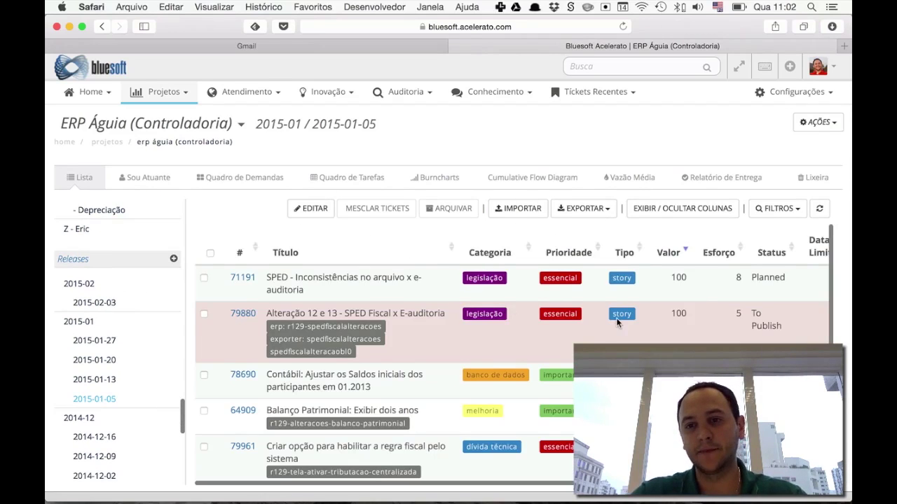
pyautogui.scroll(-1, 616, 319)
pyautogui.scroll(1, 617, 320)
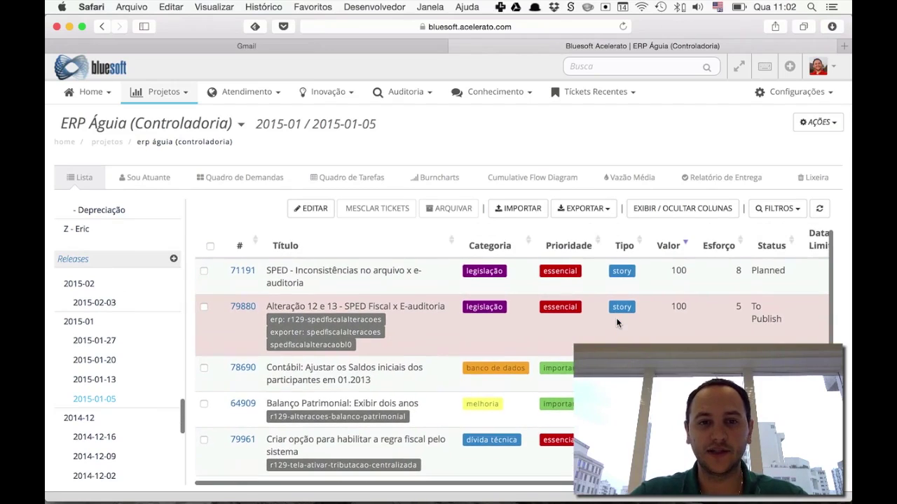